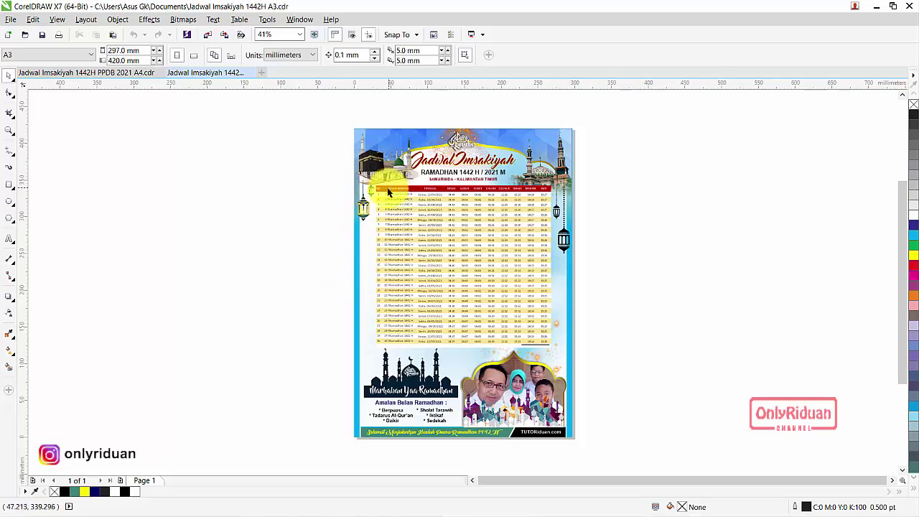
Switch to Chrome, search Google for "tutoriduan. com" and open the TUTORiduan.com site.
mouse_move(487, 507)
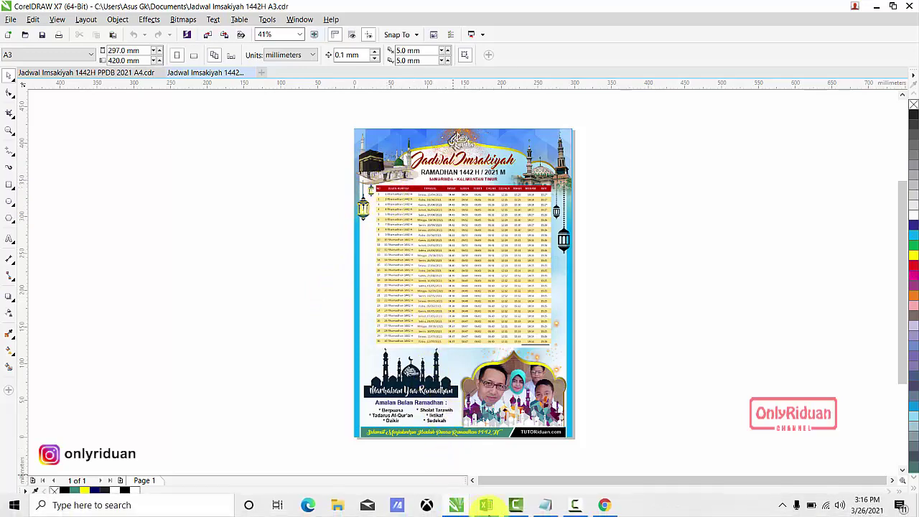
click(606, 507)
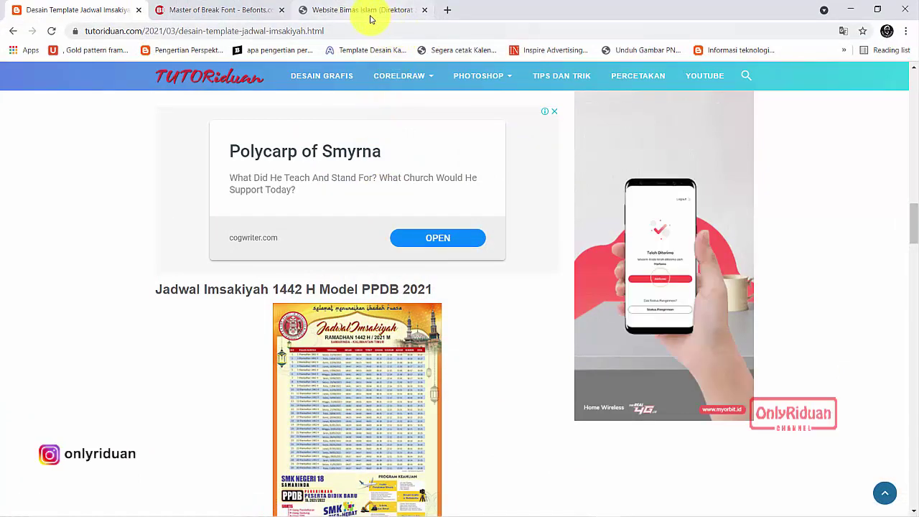
click(208, 11)
click(198, 30)
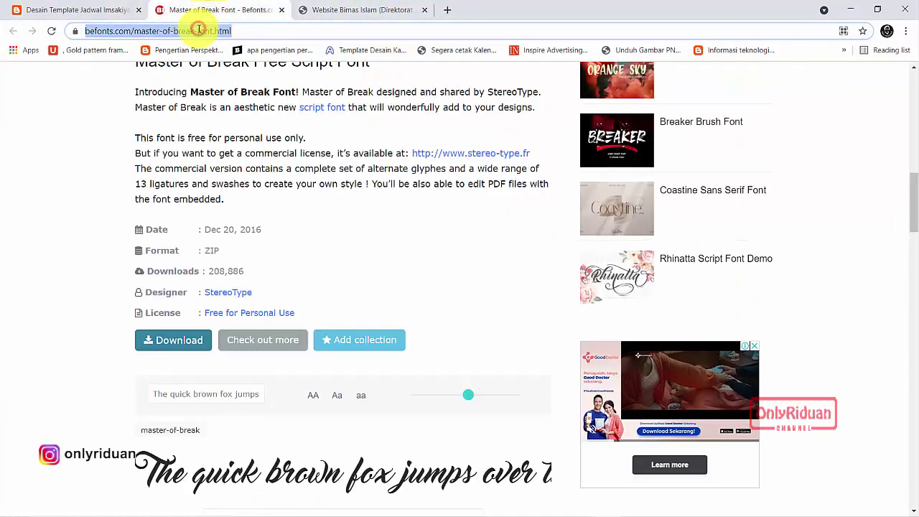
text(tu)
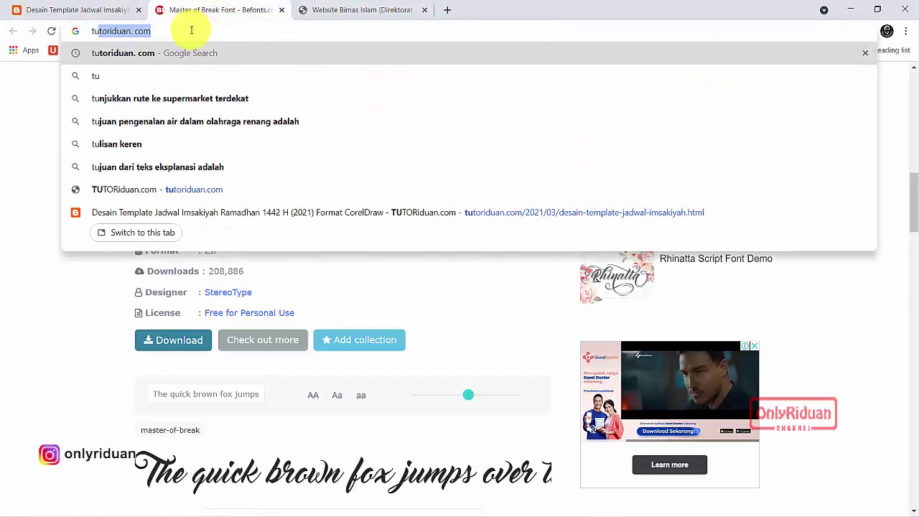
click(146, 50)
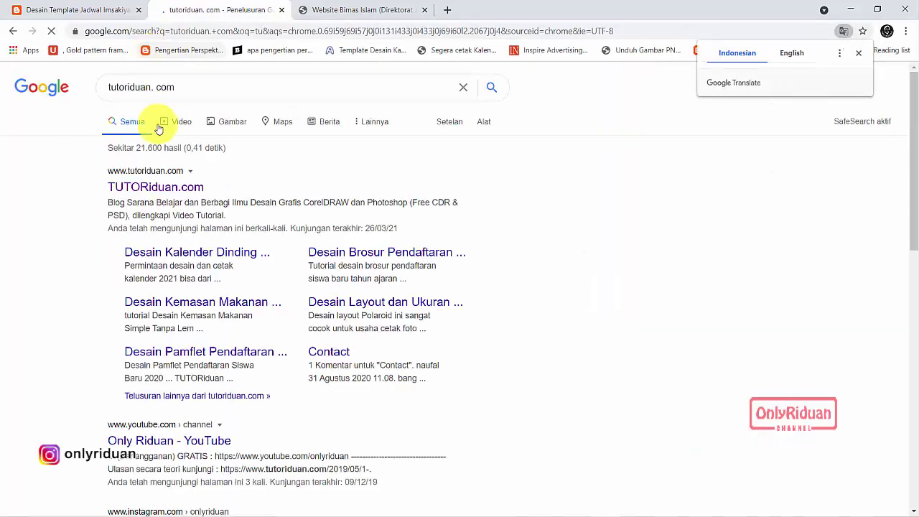
click(153, 187)
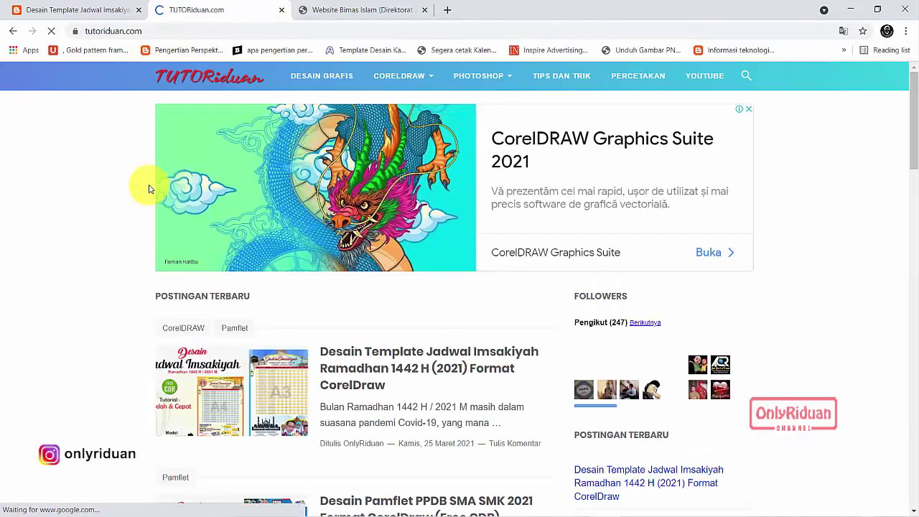
Search the site for "situs PNG" and open the article "10 Situs Penyedia Gambar PNG Gratis Terlengkap".
click(750, 77)
text(situs)
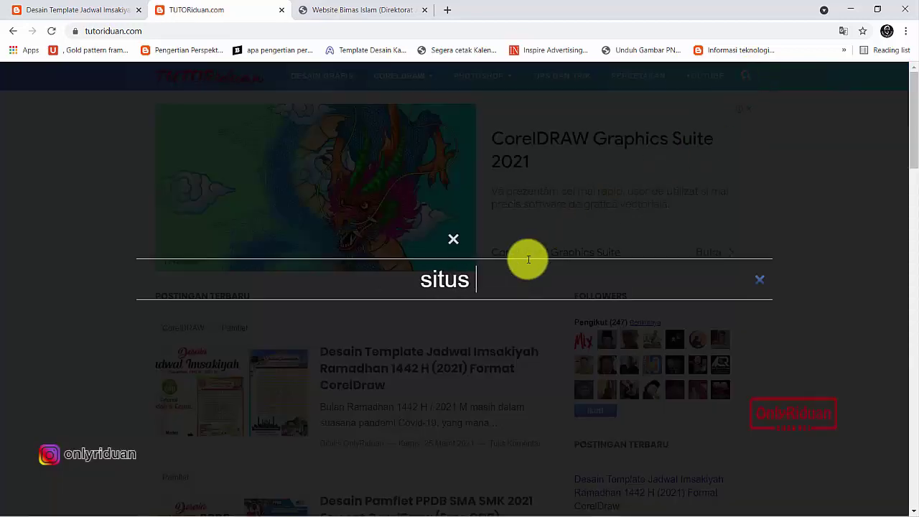
text( PNG)
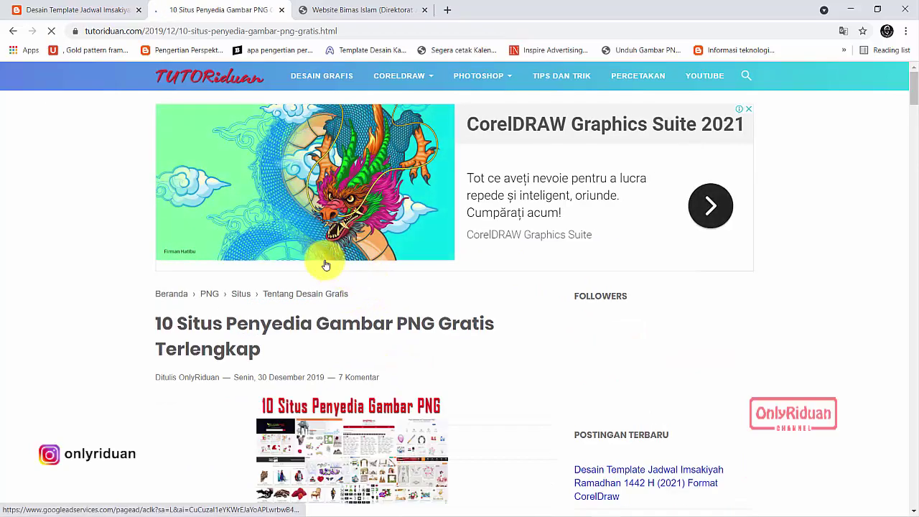
Open the HiClipart website from entry 11 of the article's list of PNG providers.
scroll(356, 263, down, 10)
scroll(359, 266, down, 20)
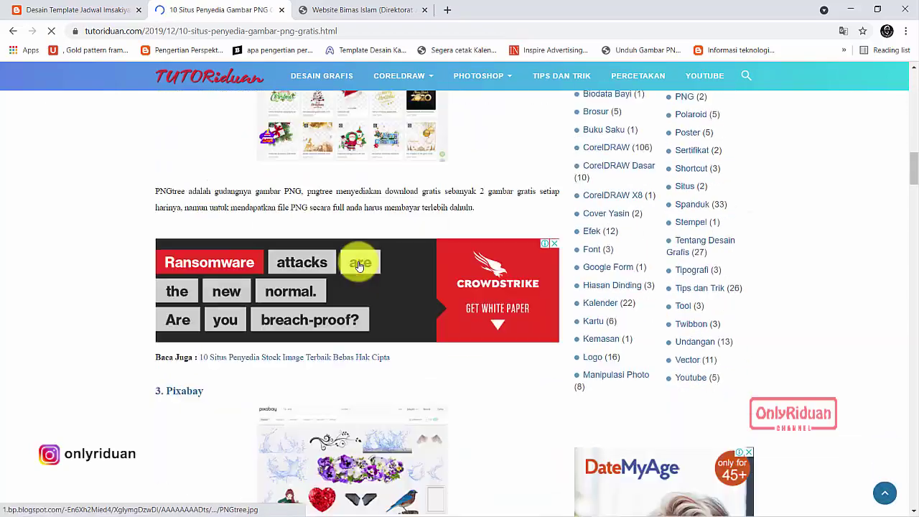
scroll(359, 266, down, 15)
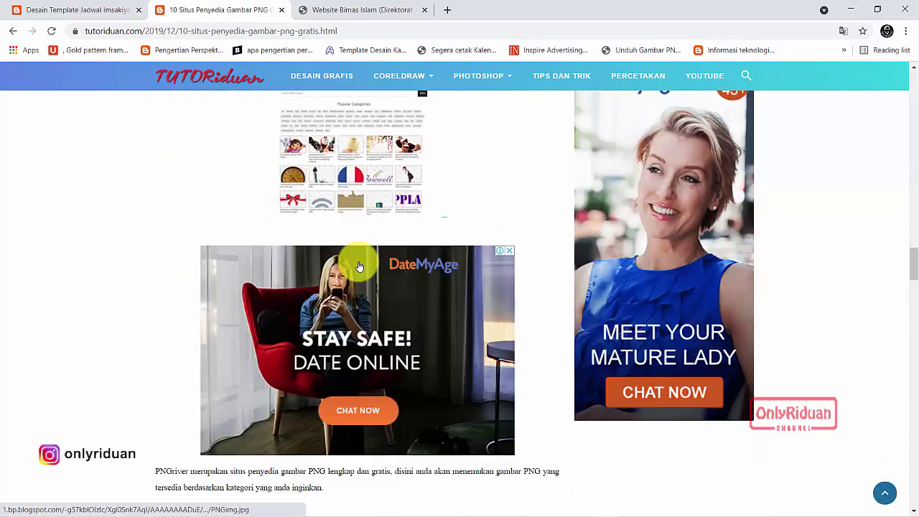
scroll(359, 266, down, 8)
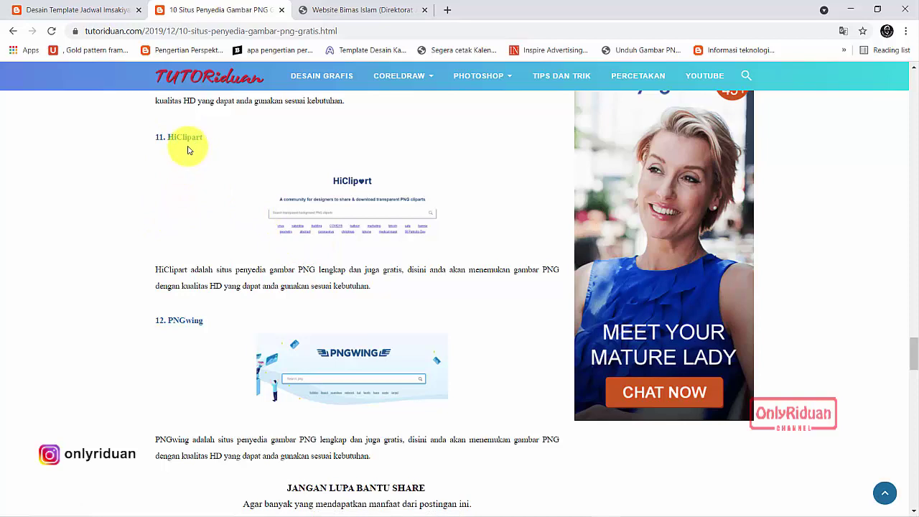
click(190, 143)
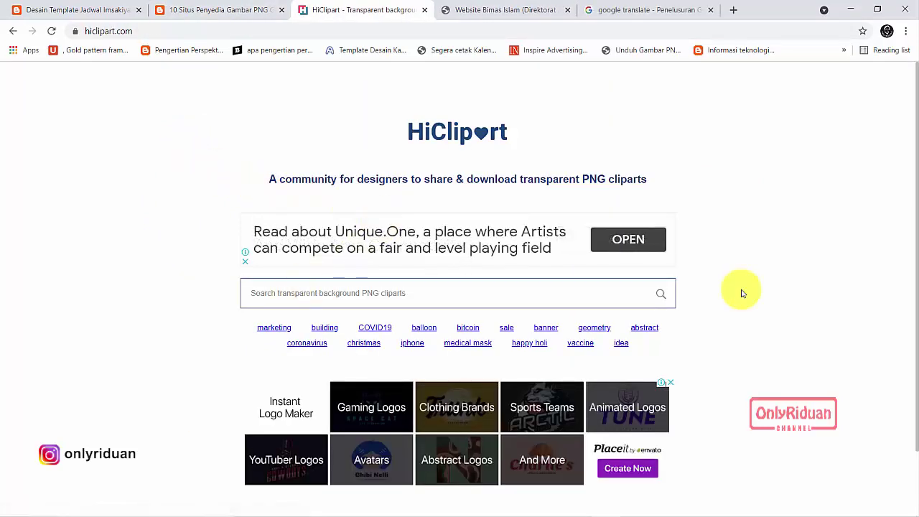
Search HiClipart for "mosque" and look through the transparent PNG cliparts.
click(294, 292)
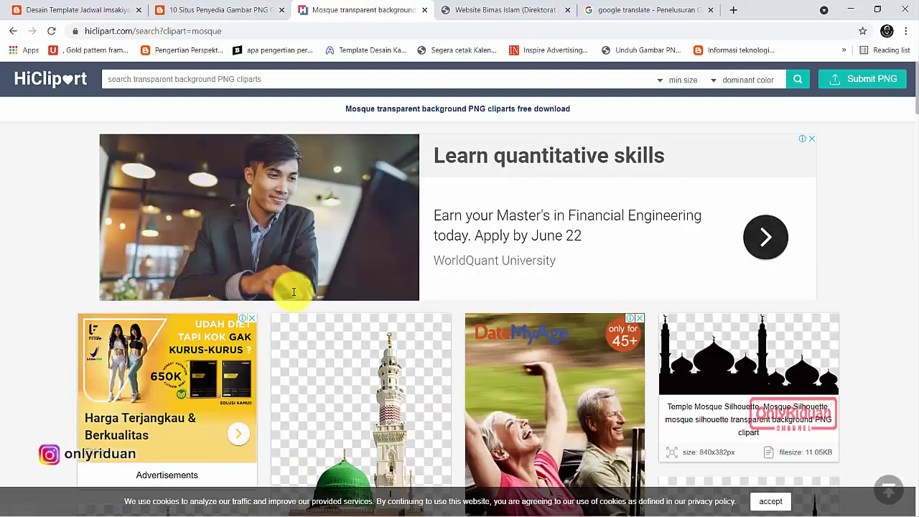
scroll(337, 236, down, 5)
scroll(302, 245, down, 5)
scroll(331, 227, up, 2)
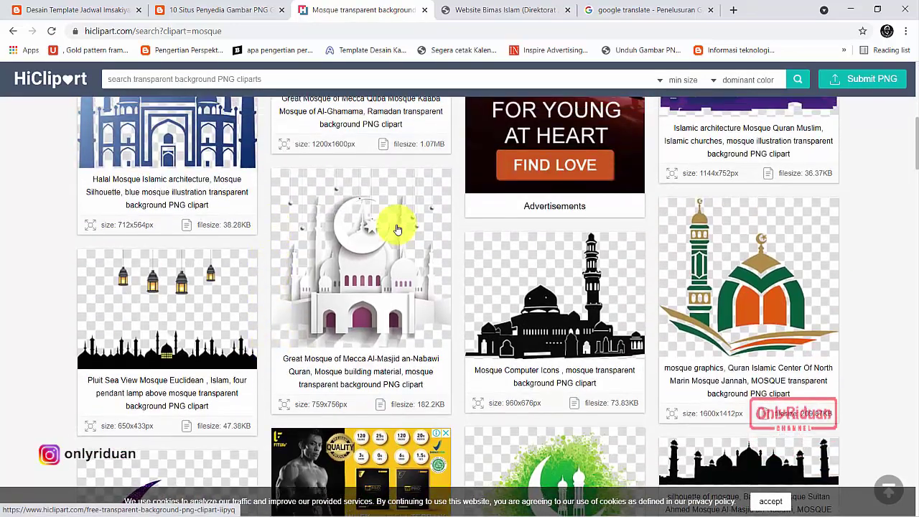
scroll(388, 228, down, 8)
scroll(401, 232, down, 8)
scroll(401, 232, down, 5)
scroll(401, 232, up, 8)
scroll(400, 229, up, 5)
scroll(400, 232, down, 6)
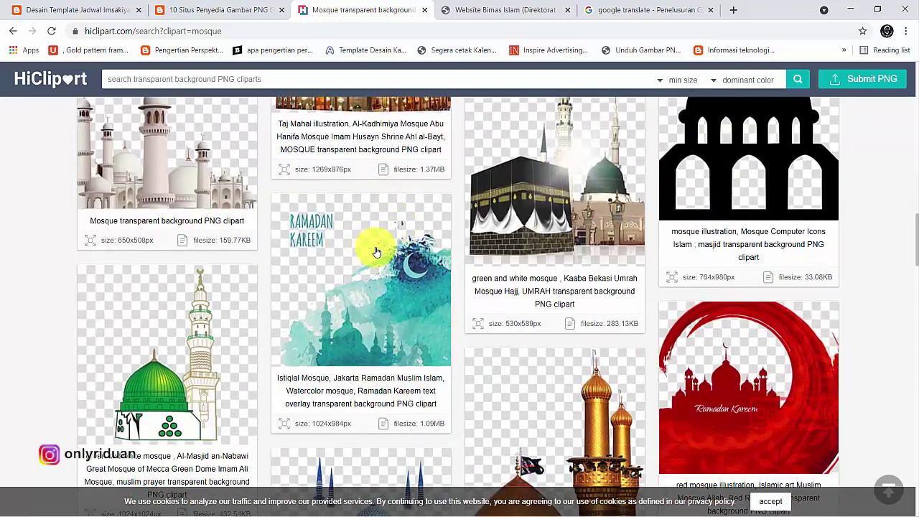
Open the green and white mosque clipart with the Kaaba and examine its preview and download option.
scroll(369, 253, up, 3)
click(546, 305)
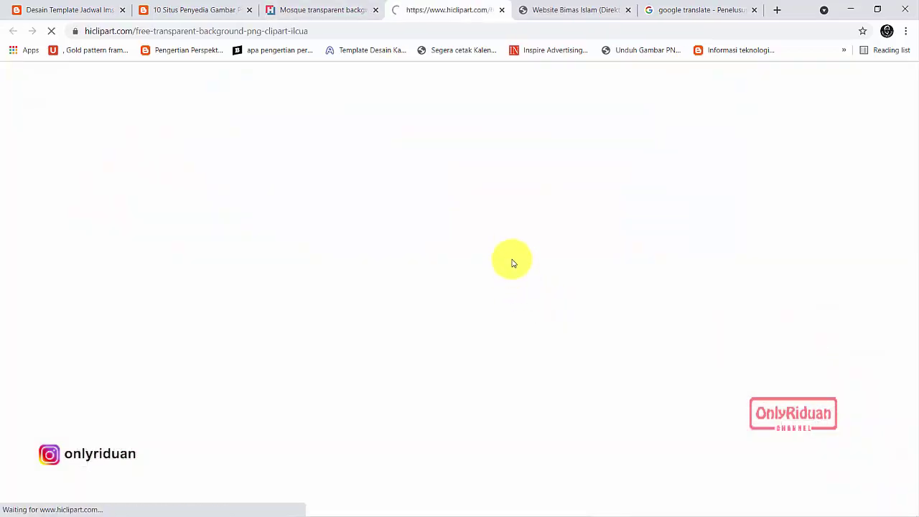
scroll(505, 199, down, 6)
scroll(539, 222, down, 2)
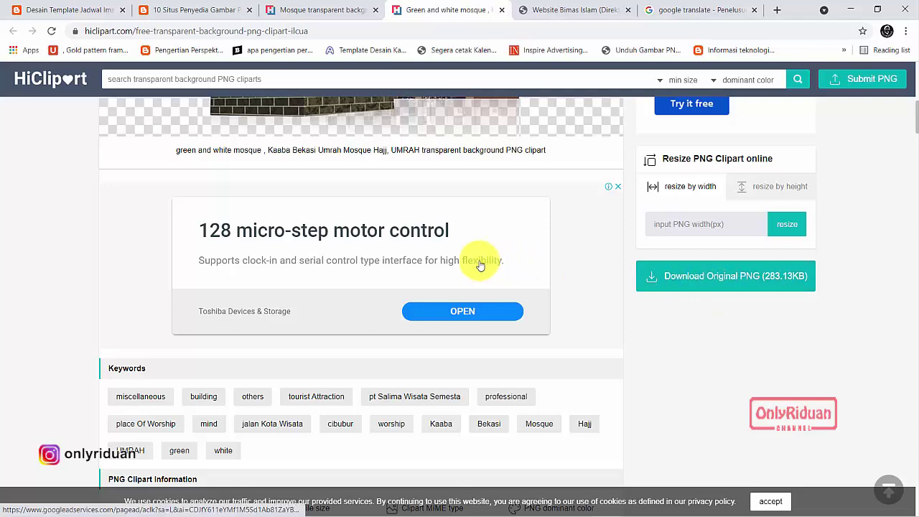
scroll(419, 244, up, 4)
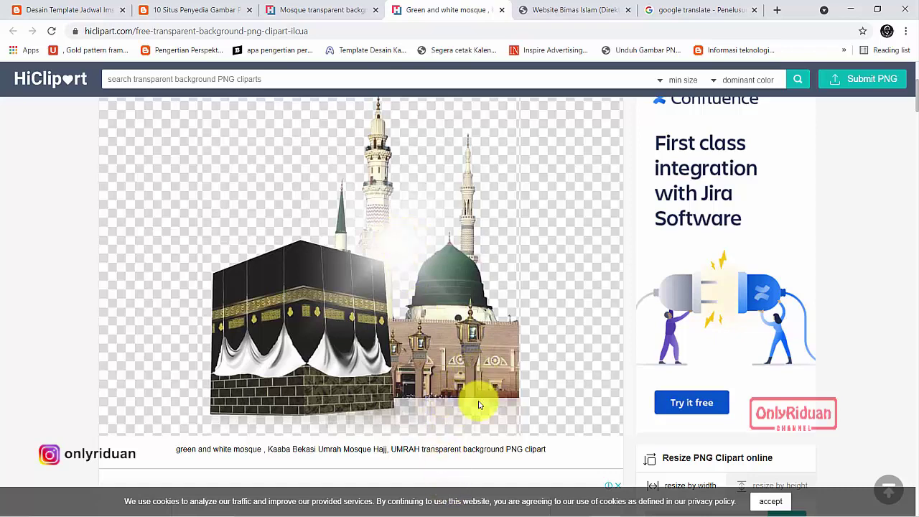
Switch to the CorelDRAW document Jadwal Imsakiyah 1442H PPDB 2021 A4.cdr and open its embedded schedule table for editing in Excel.
mouse_move(472, 510)
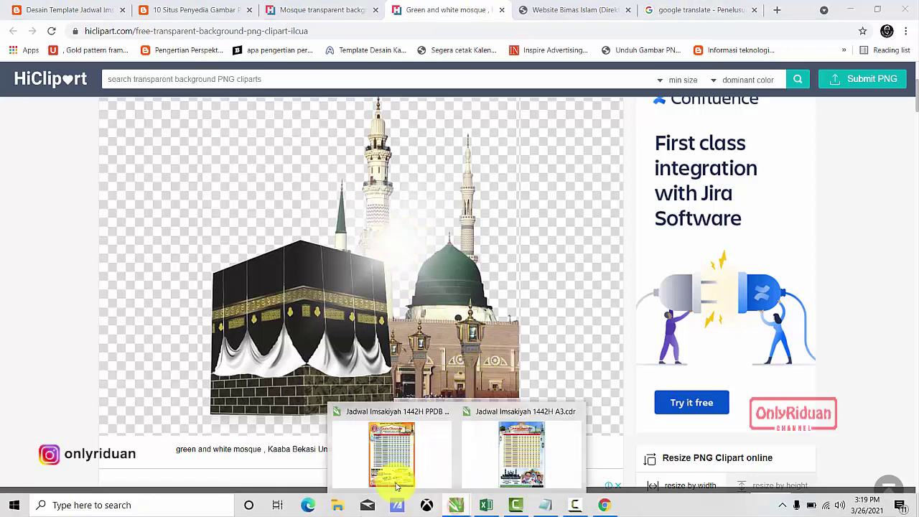
click(395, 480)
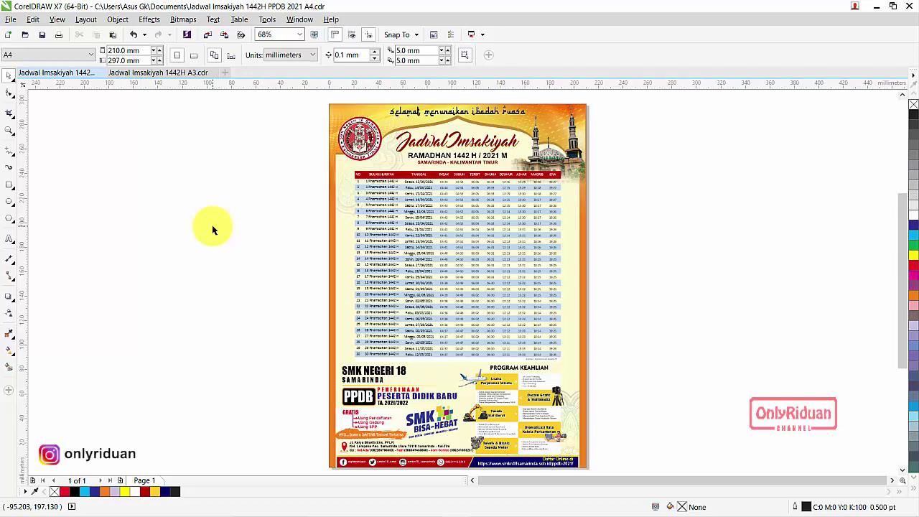
double_click(379, 204)
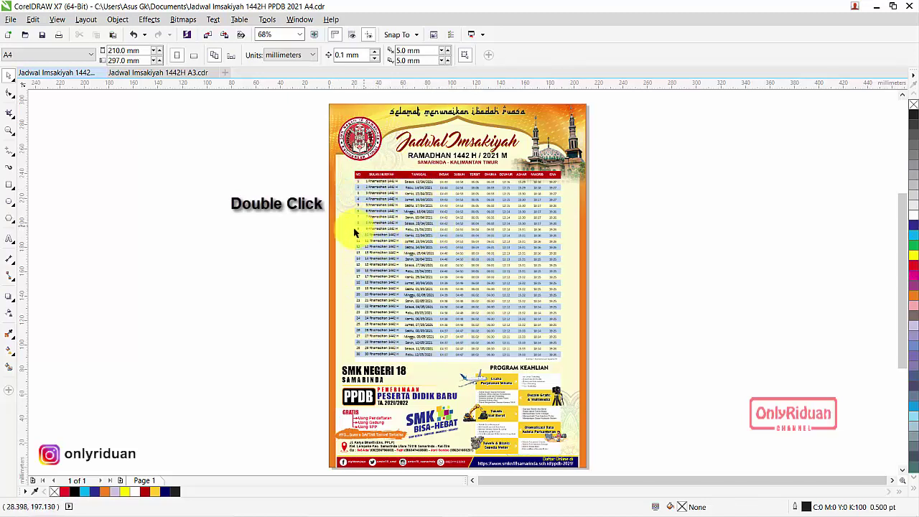
click(371, 181)
double_click(371, 181)
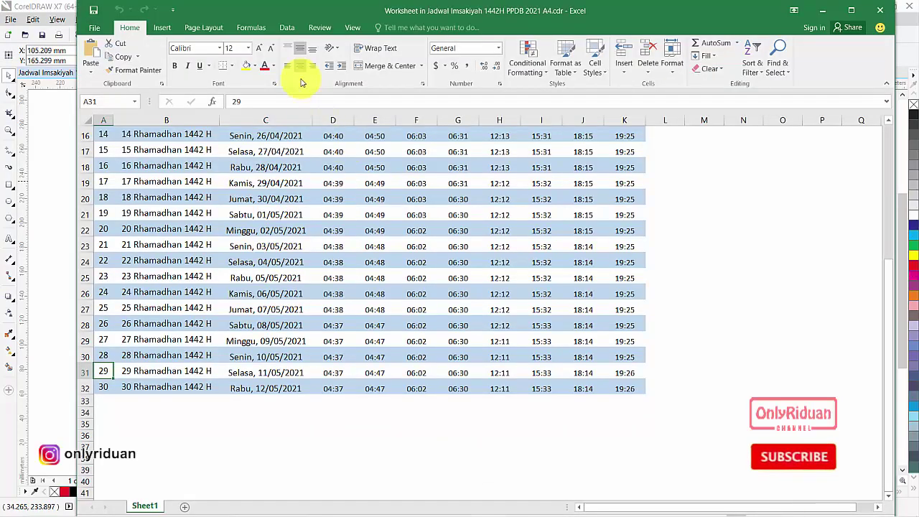
Move the embedded worksheet's window to compare it with the poster, and maximize it.
drag(286, 9, 318, 311)
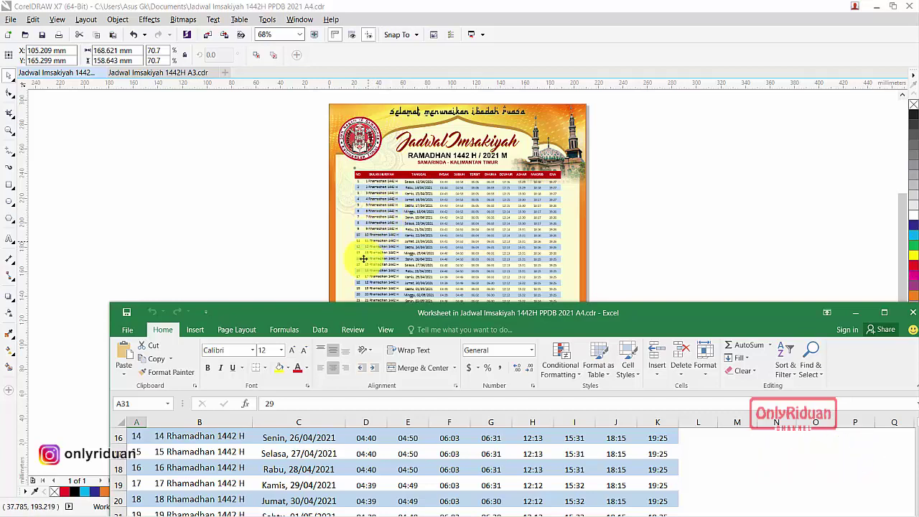
drag(322, 311, 277, 123)
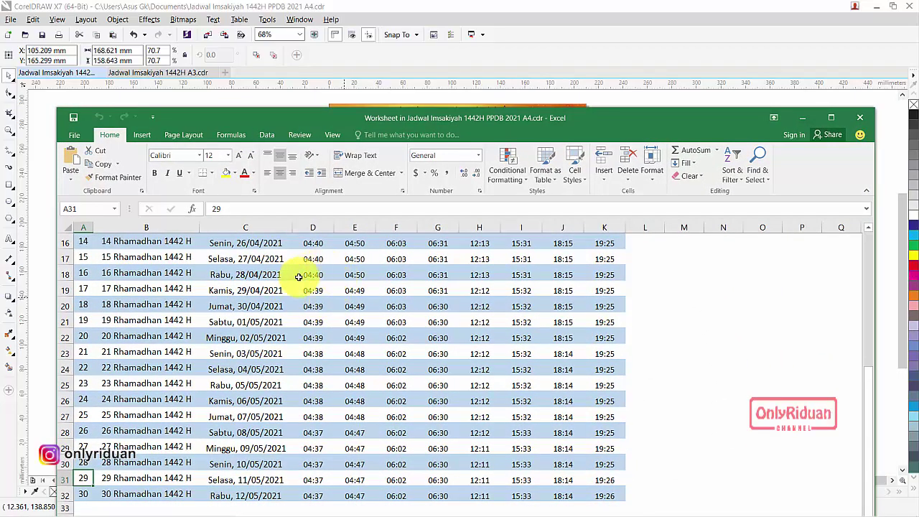
click(830, 117)
Open the workbook JADWAL IMSAKIYAH WILAYAH D.I. YOGYAKARTA-KOTA YOGYAKARTA from the Downloads folder and enable editing.
mouse_move(379, 512)
click(341, 507)
click(337, 506)
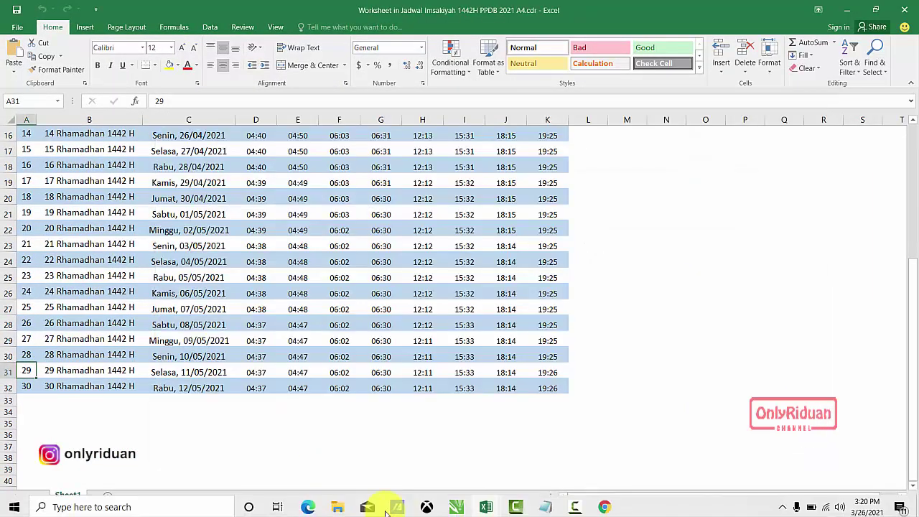
click(341, 507)
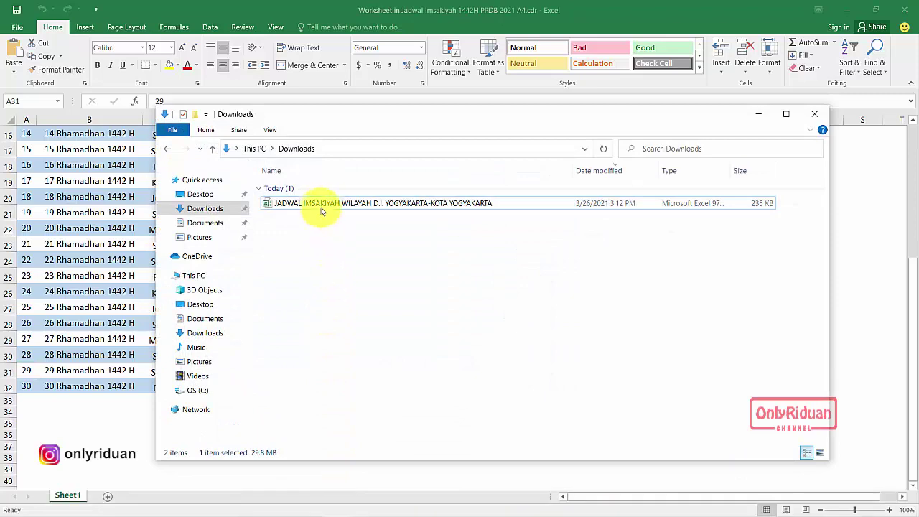
double_click(321, 207)
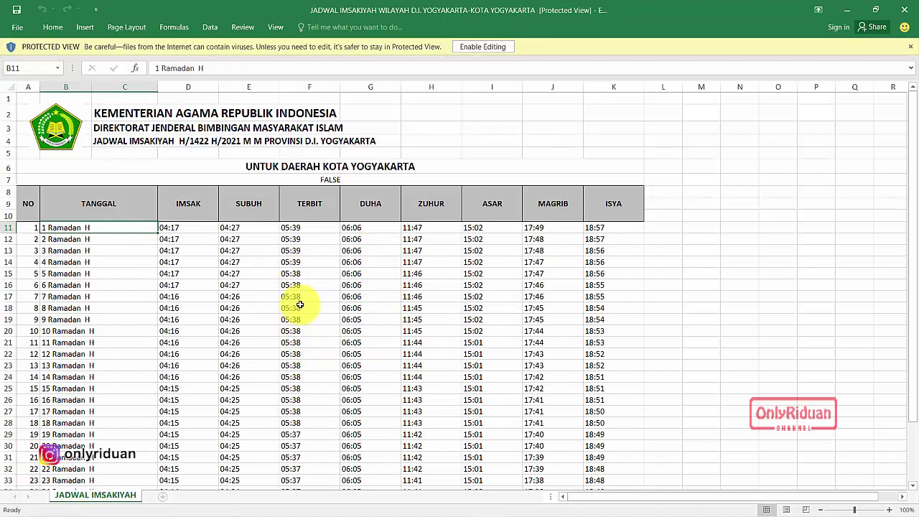
click(483, 49)
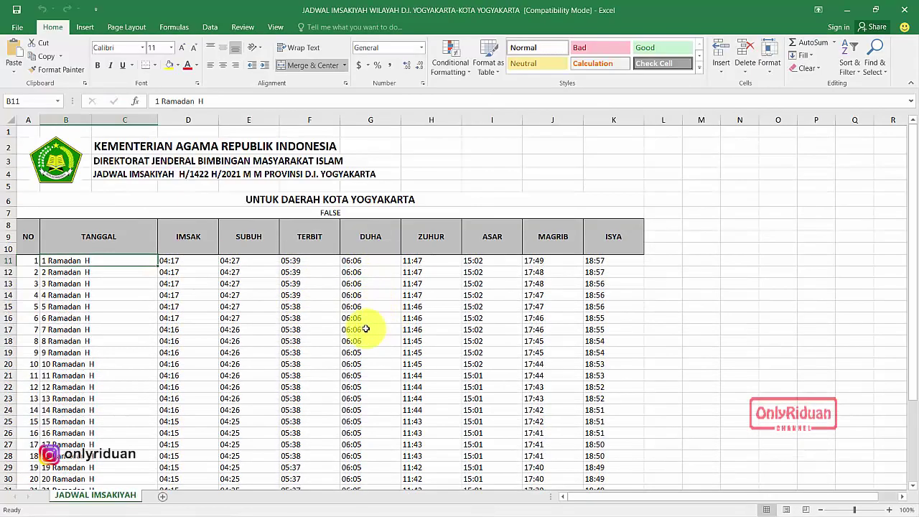
Copy all 30 days of Imsak to Isya times, cells D11:K40, from the Yogyakarta workbook.
scroll(363, 305, down, 7)
scroll(384, 292, up, 3)
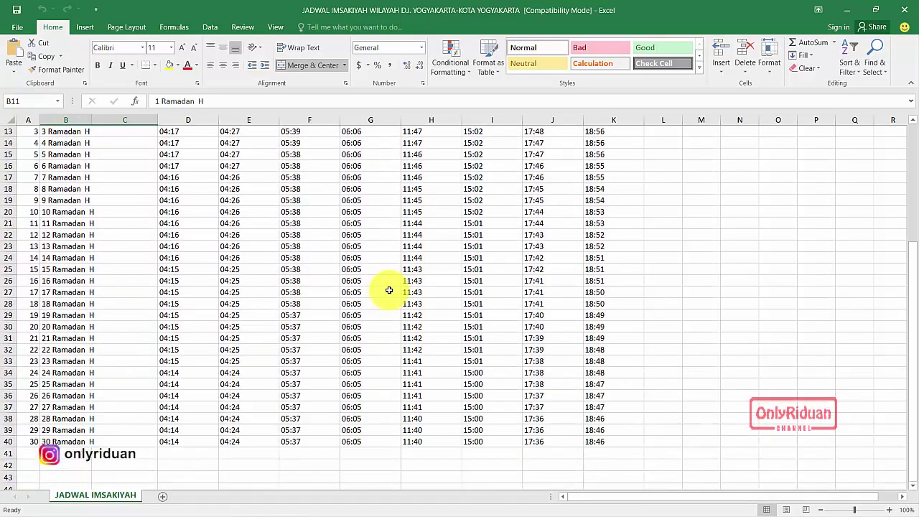
scroll(389, 290, up, 2)
click(178, 180)
drag(305, 190, 604, 465)
right_click(501, 328)
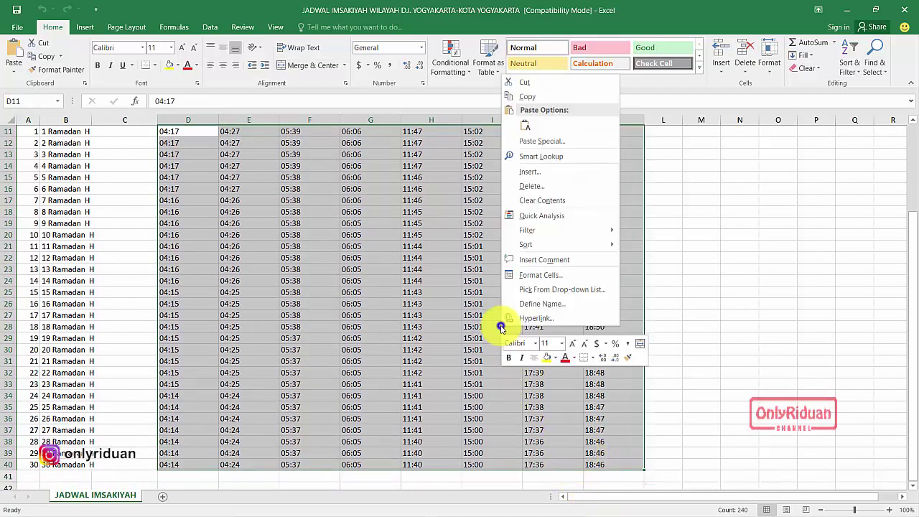
click(534, 100)
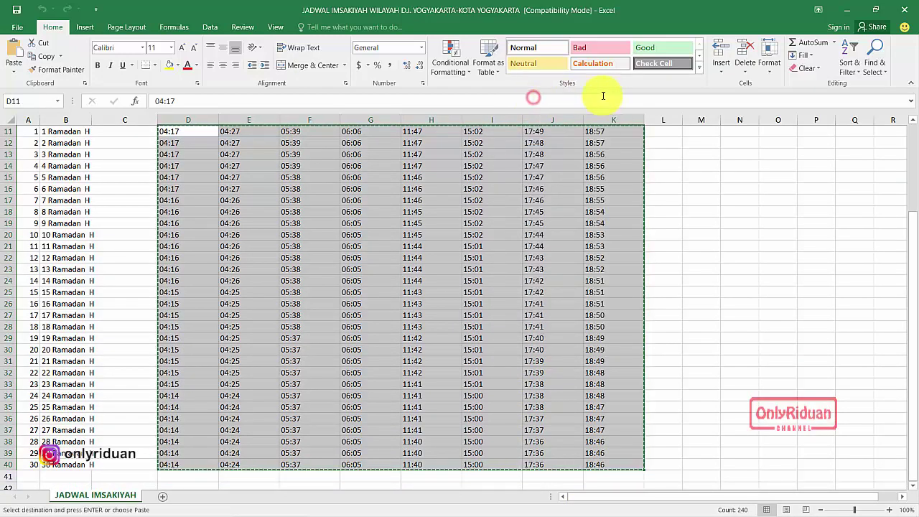
Paste the copied Yogyakarta times over cells D3:K32 in the poster's embedded worksheet using the regular Paste option.
click(849, 10)
scroll(339, 291, up, 5)
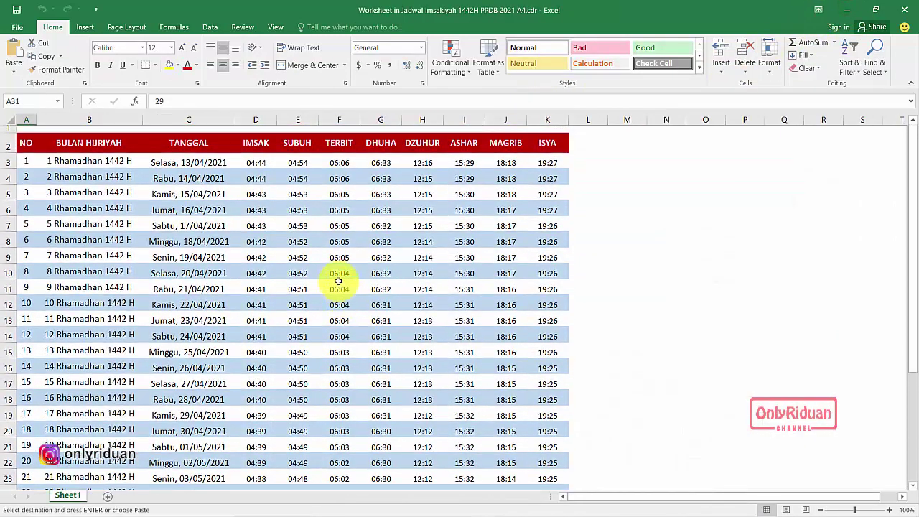
drag(255, 163, 547, 465)
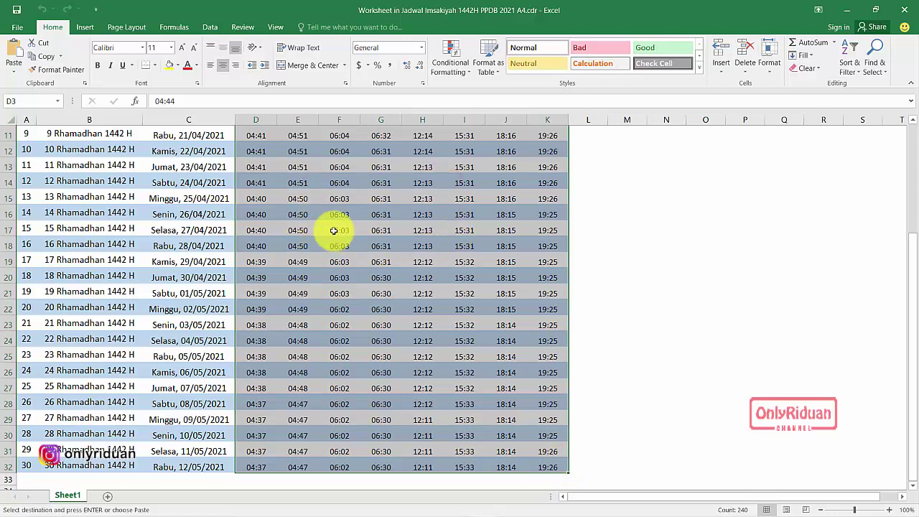
right_click(276, 183)
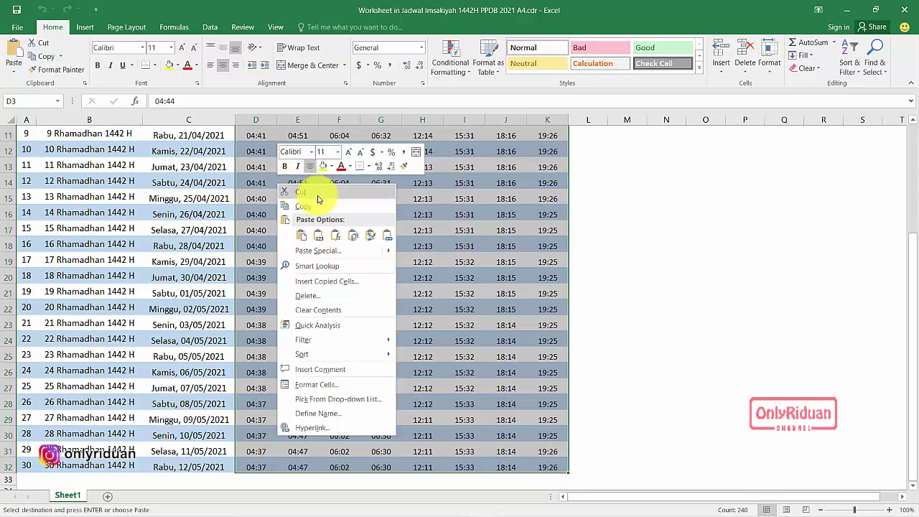
click(302, 237)
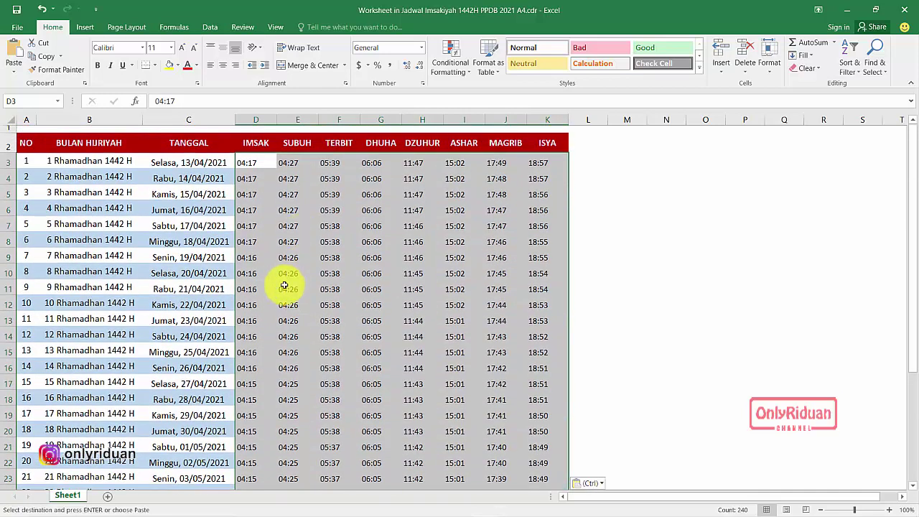
Fill the Ramadan day 2 row, cells A4:K4, with light green.
click(558, 246)
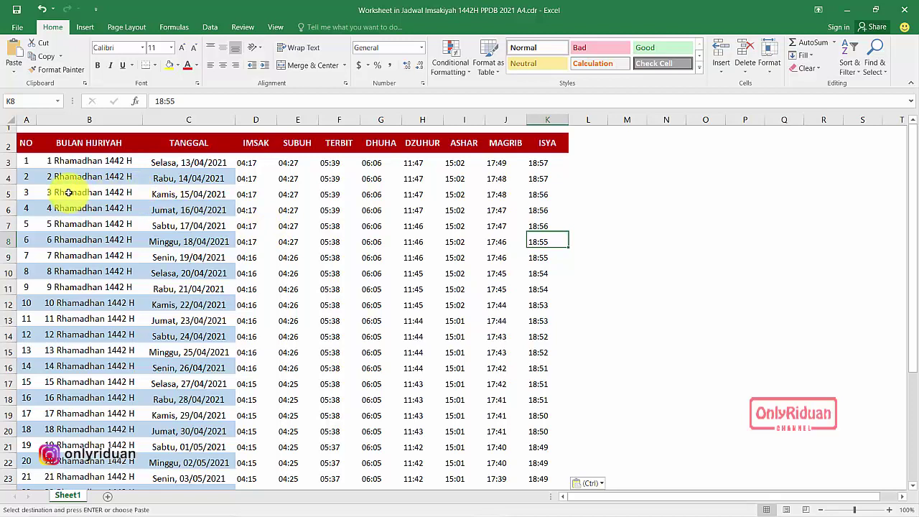
click(247, 242)
drag(28, 180, 544, 178)
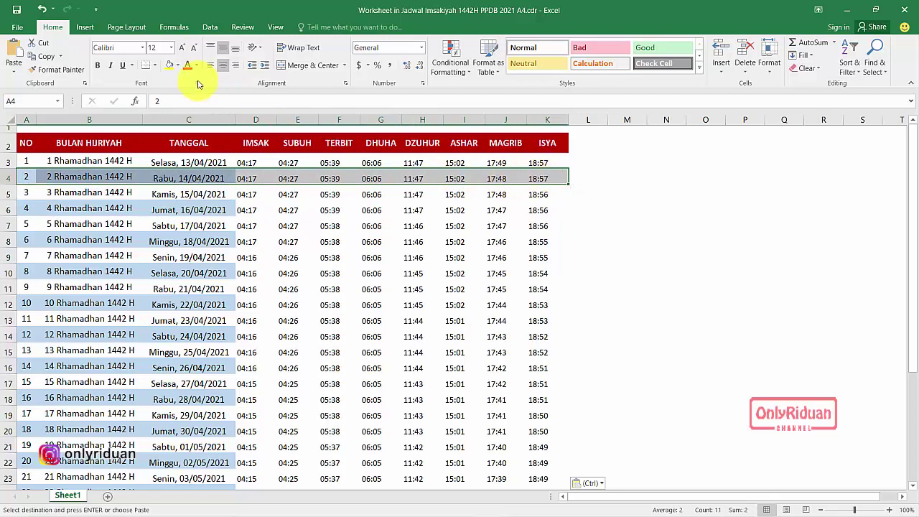
click(179, 66)
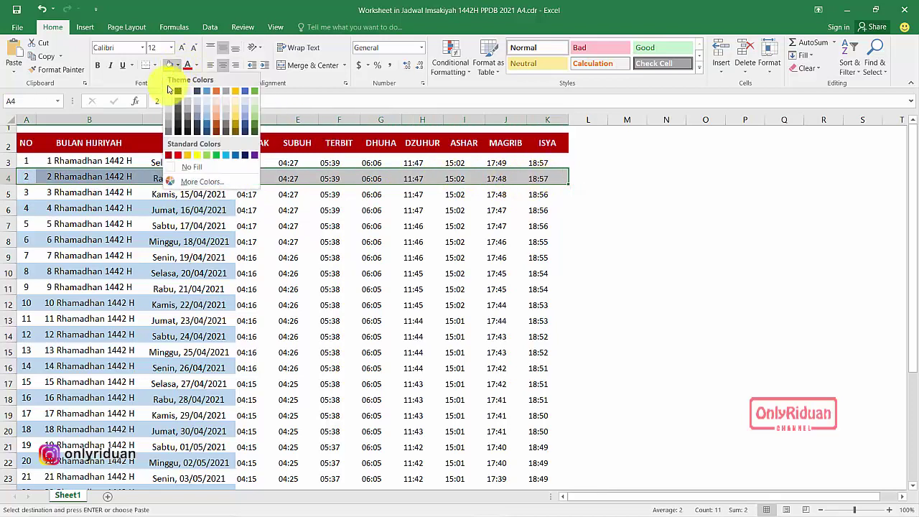
click(252, 116)
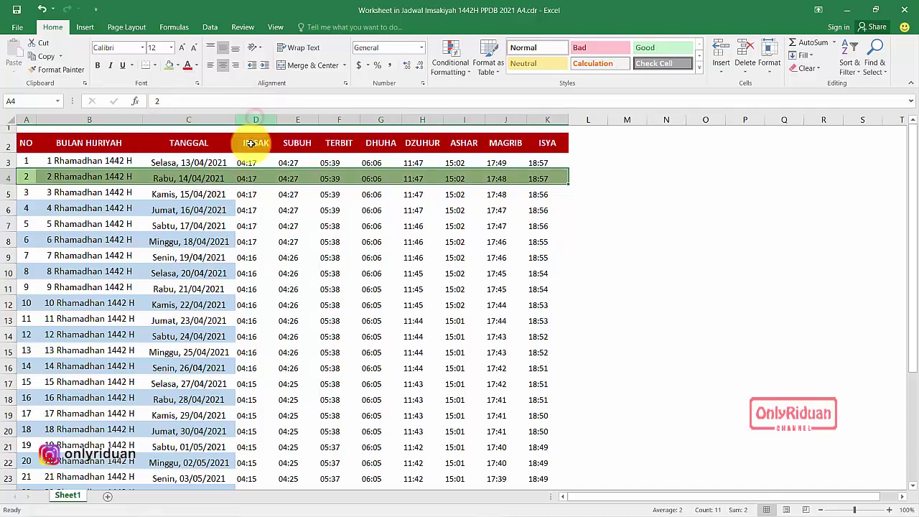
Apply the same light green fill to columns A:K of the rows for days 4, 6, 8 and 10.
click(260, 226)
drag(27, 208, 542, 203)
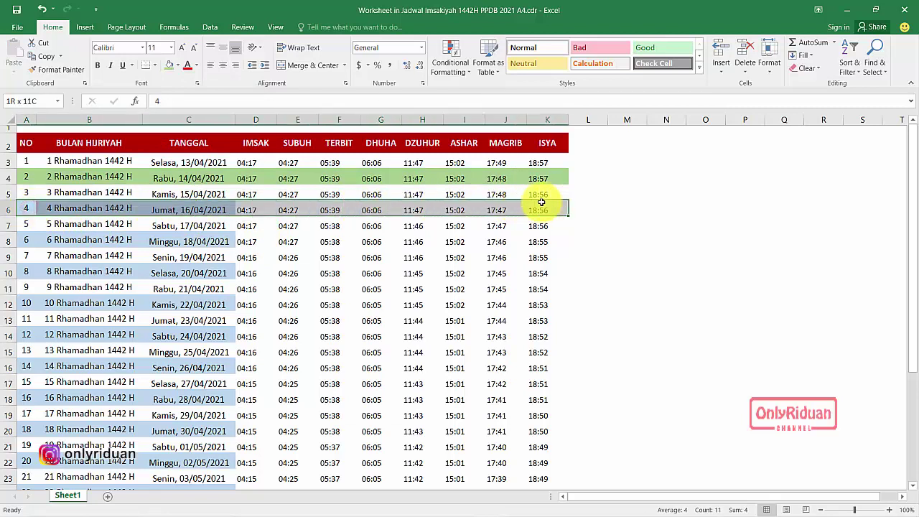
click(169, 65)
drag(24, 243, 550, 238)
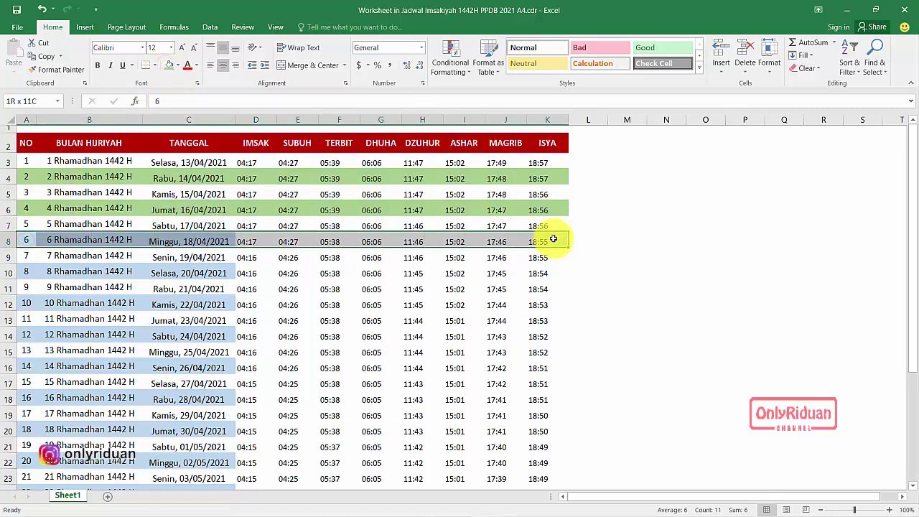
click(170, 65)
drag(26, 272, 546, 273)
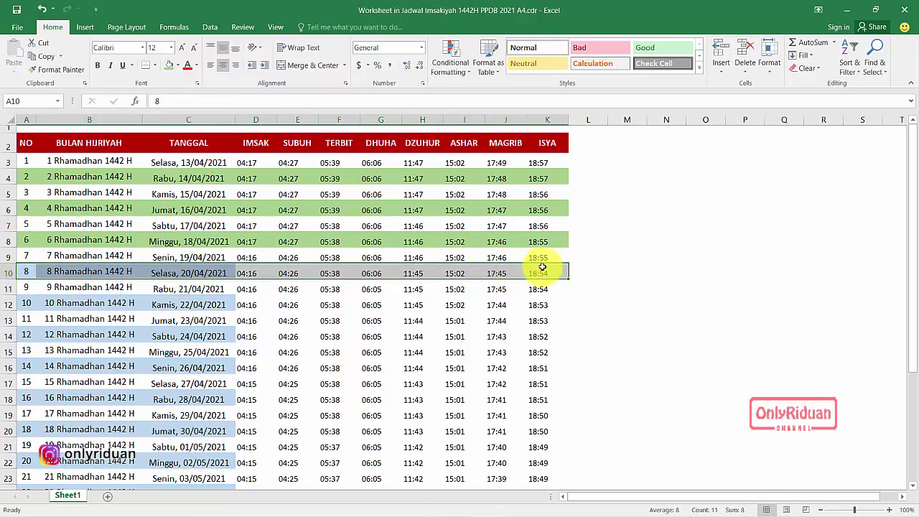
click(169, 66)
drag(27, 305, 543, 302)
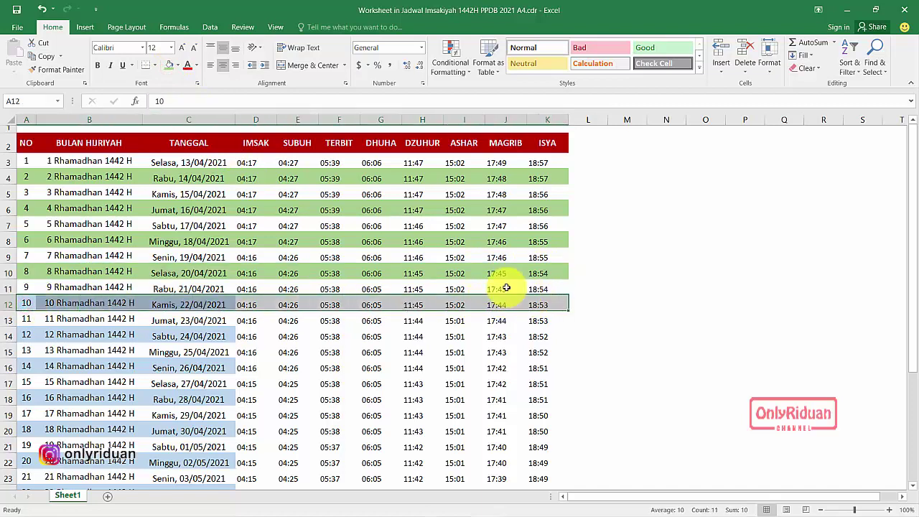
click(170, 66)
Apply the light green fill to columns A:K of the rows for days 12, 14, 16 and 18.
drag(27, 336, 539, 333)
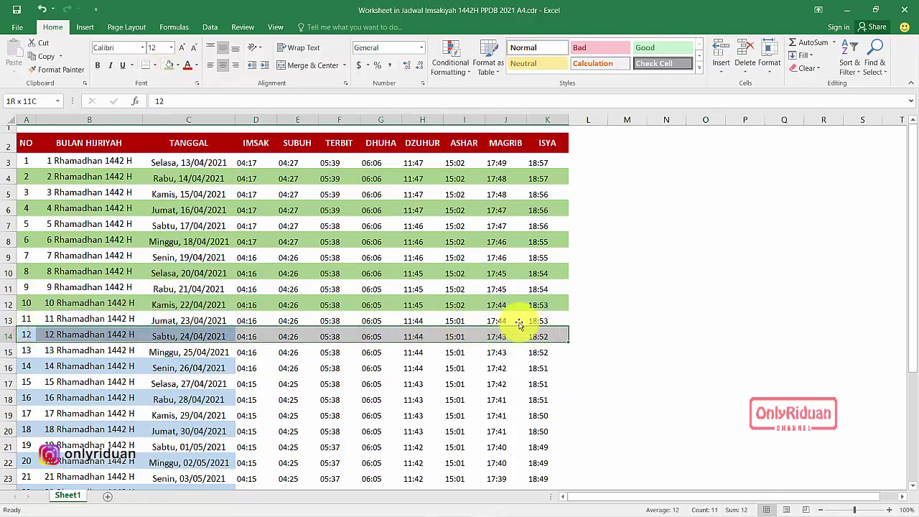
click(169, 66)
drag(39, 367, 538, 359)
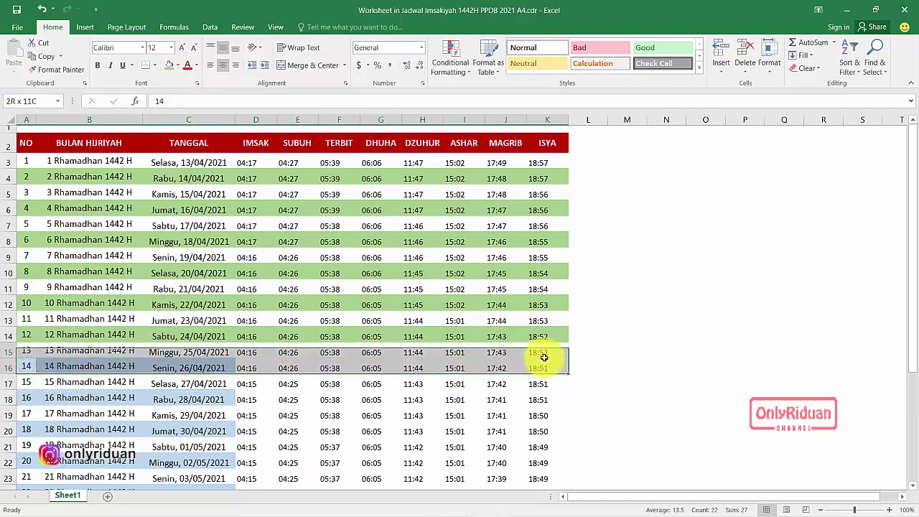
click(315, 364)
drag(29, 367, 540, 365)
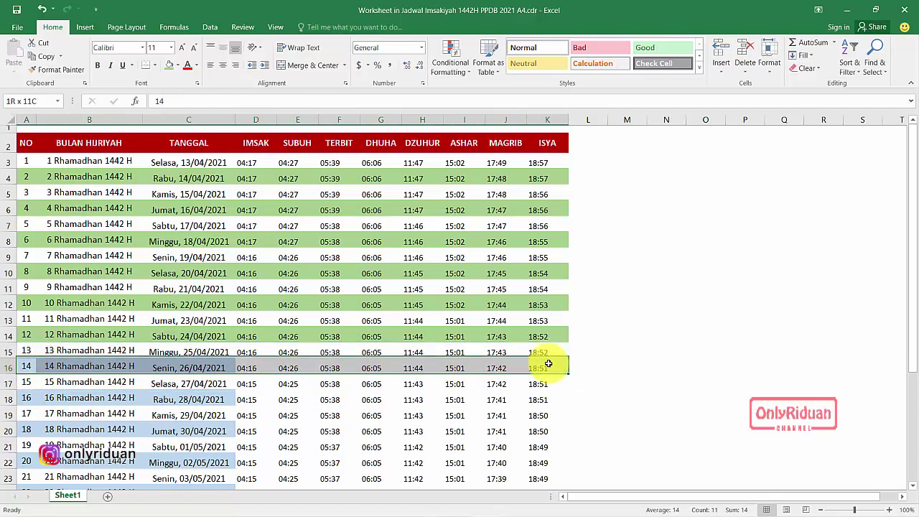
click(169, 65)
drag(29, 399, 540, 399)
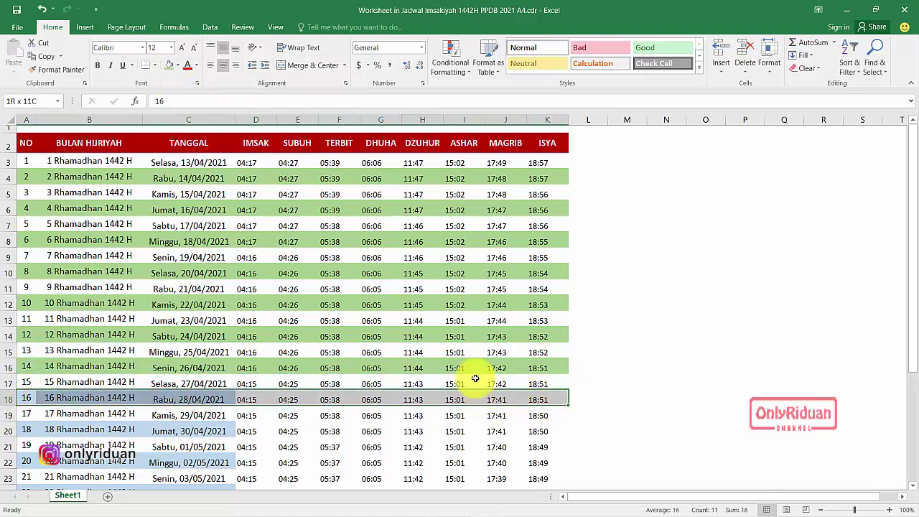
click(168, 66)
drag(32, 429, 550, 431)
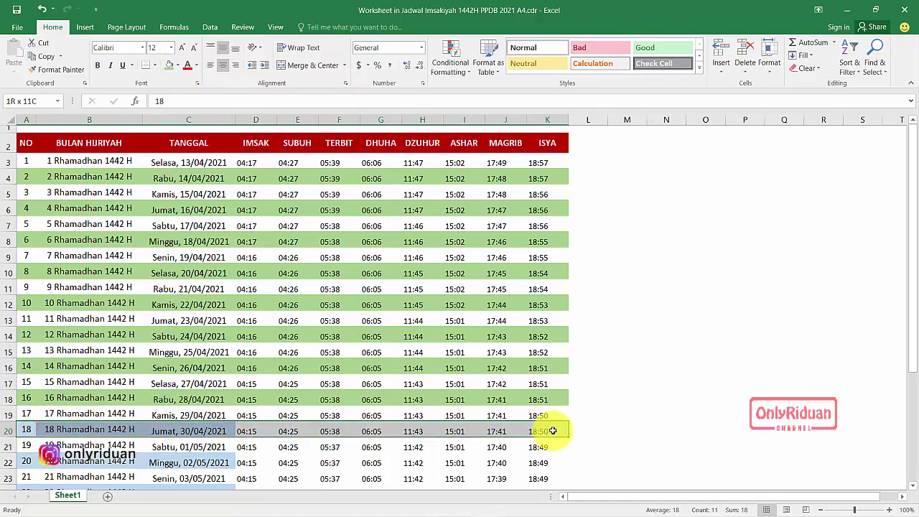
click(170, 69)
Continue the light green banding across columns A:K on the rows for even days 20 through 30.
scroll(449, 215, down, 4)
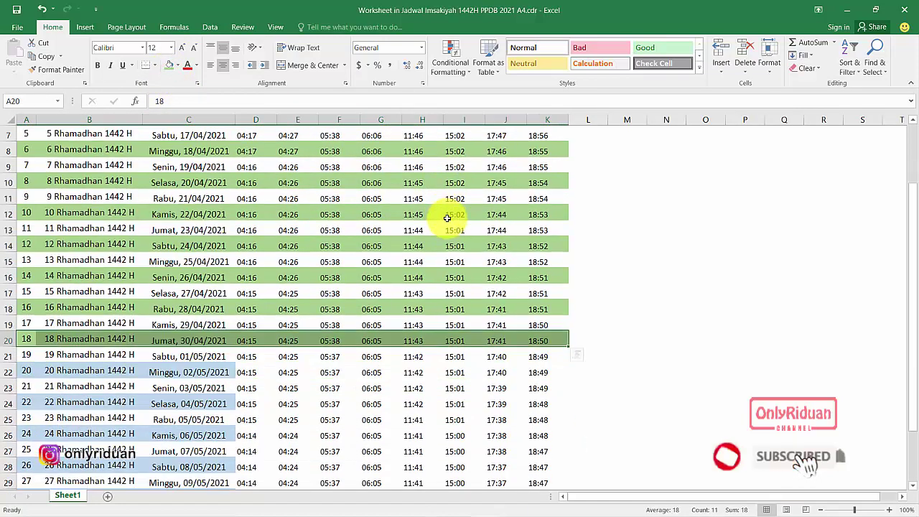
scroll(194, 314, down, 2)
drag(21, 228, 544, 229)
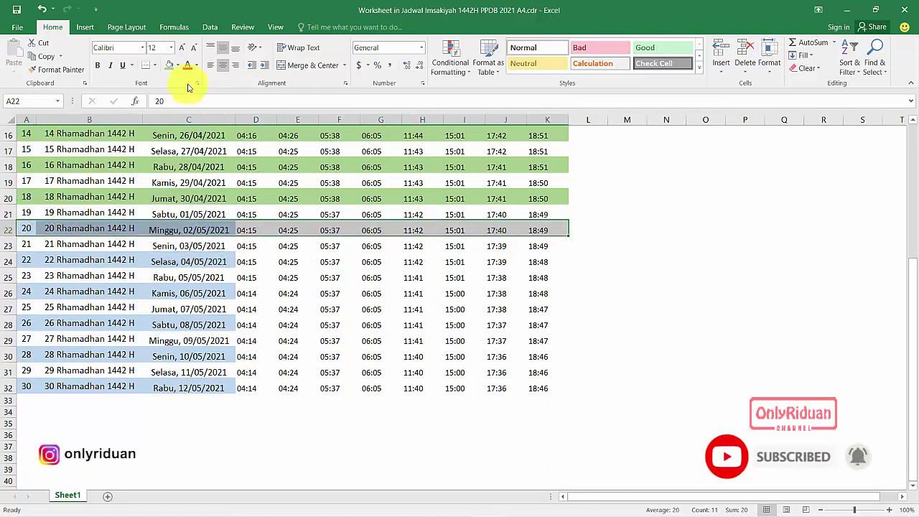
click(167, 70)
drag(29, 260, 542, 256)
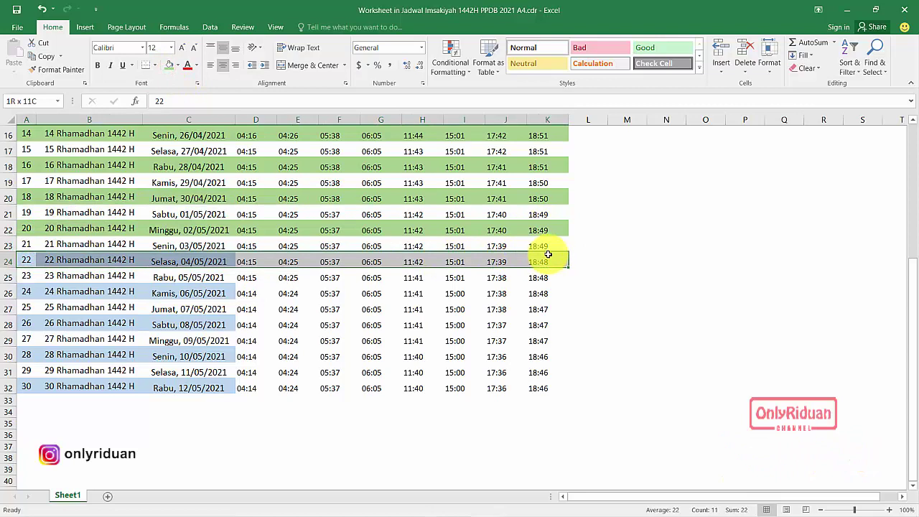
click(168, 70)
drag(28, 293, 540, 288)
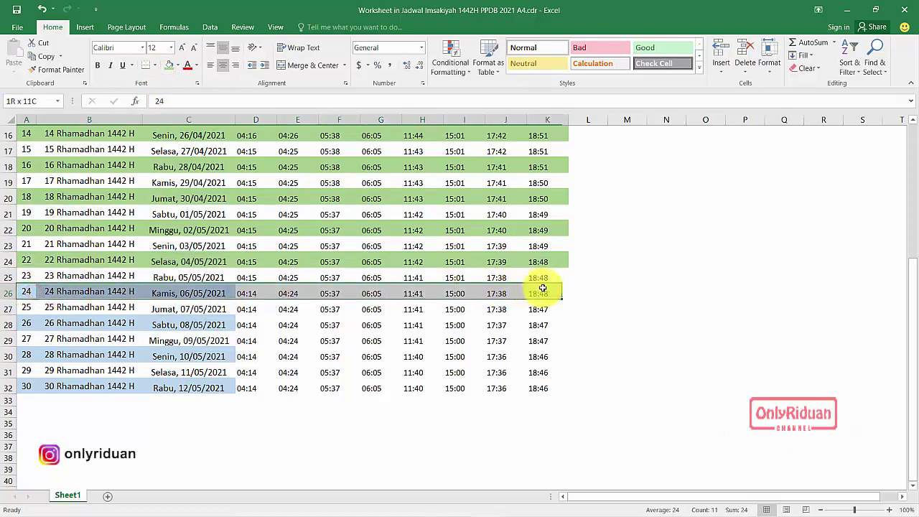
click(169, 67)
drag(33, 324, 544, 324)
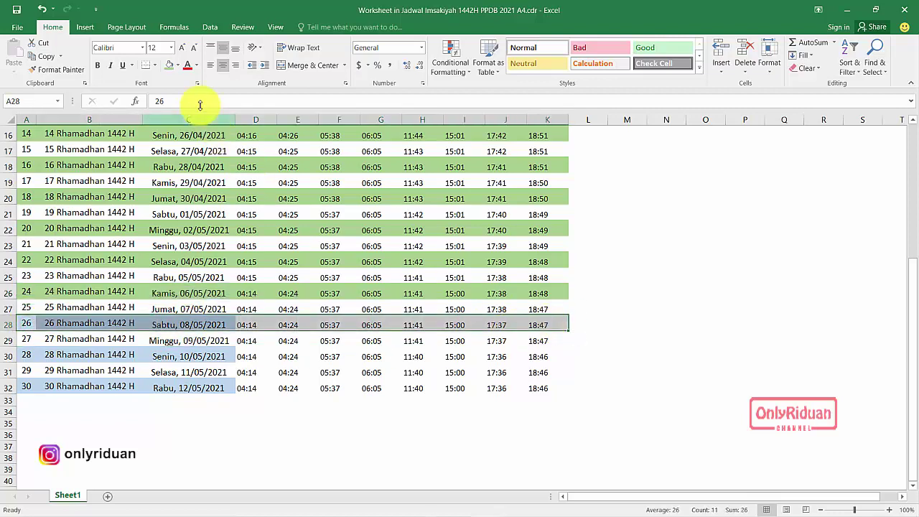
click(169, 67)
drag(26, 355, 559, 356)
click(170, 66)
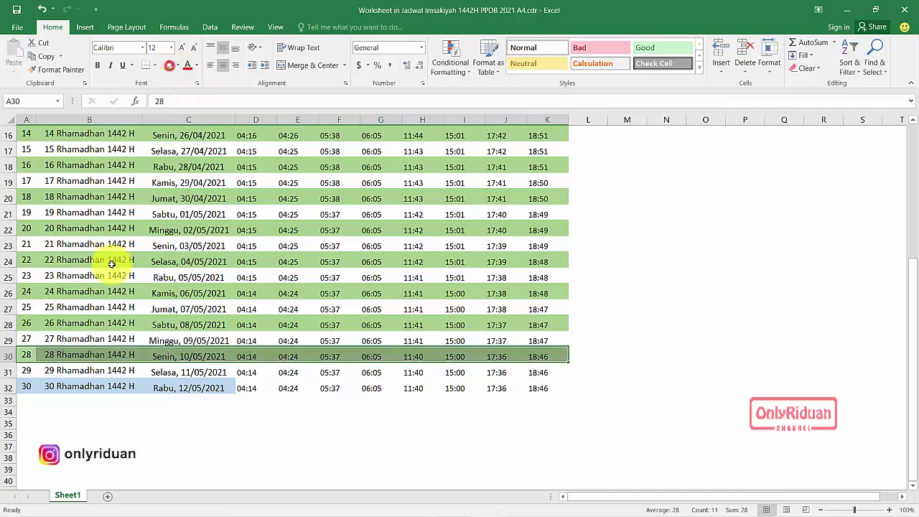
drag(29, 386, 553, 390)
click(169, 66)
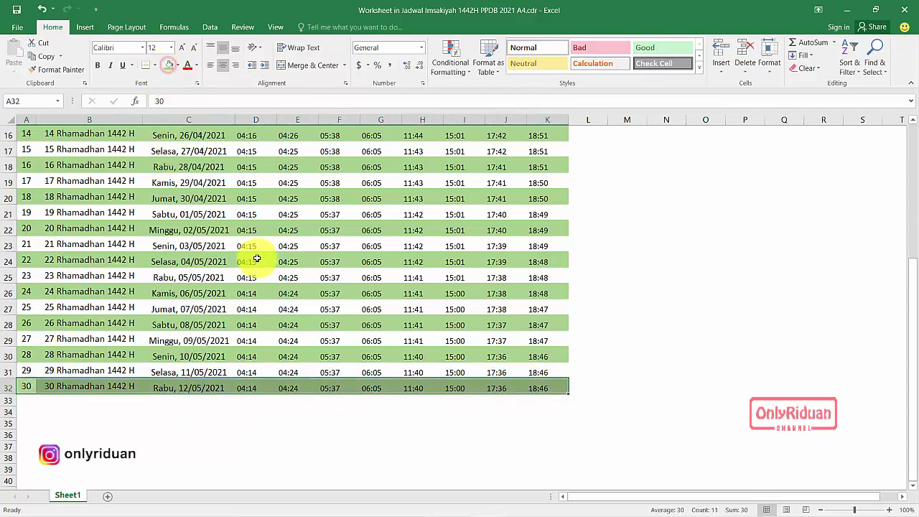
Close the embedded worksheet in Excel and return to the poster in CorelDRAW.
scroll(376, 290, up, 5)
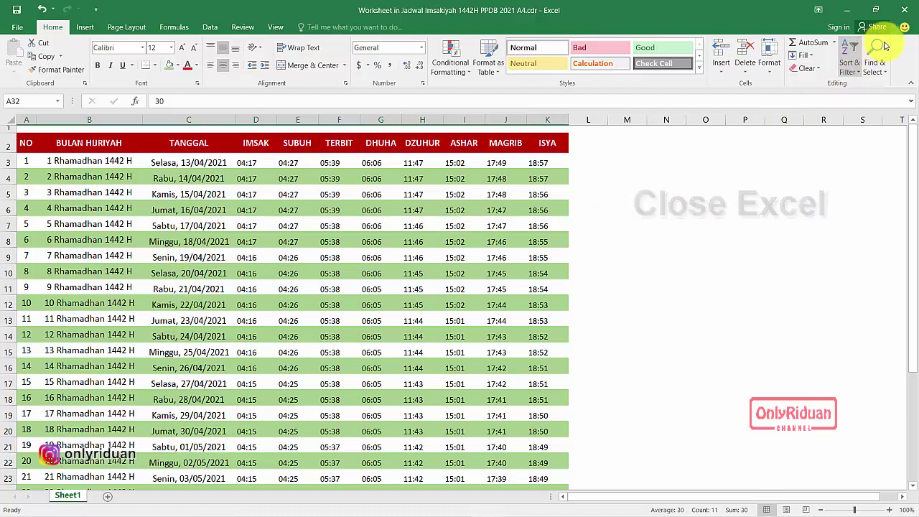
click(905, 9)
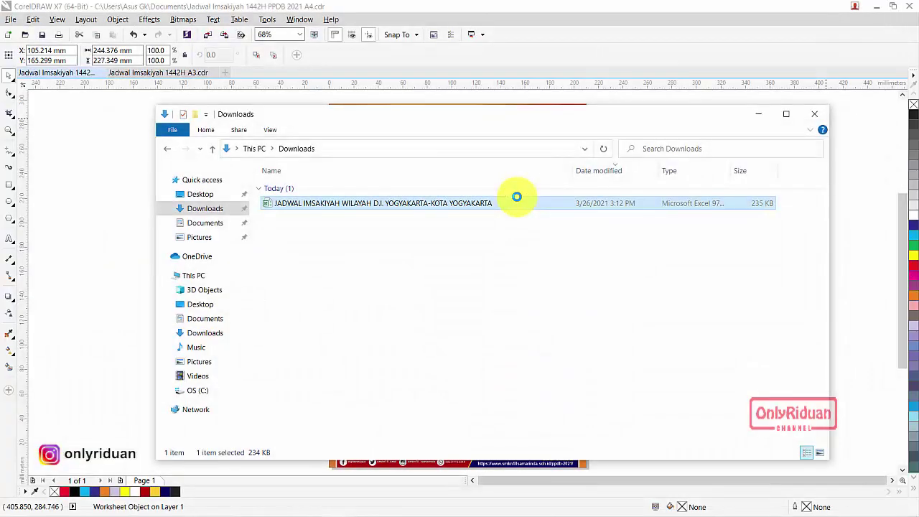
click(84, 235)
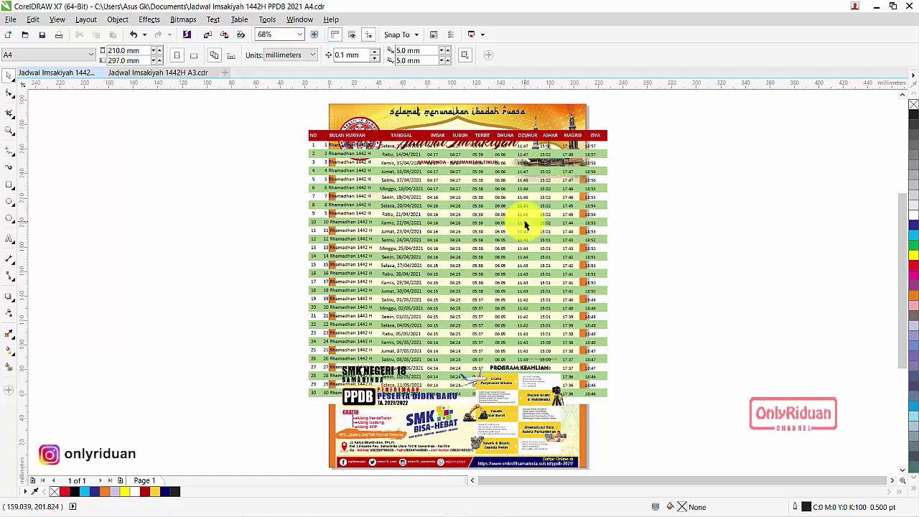
Scale the schedule table to about 173 × 161 mm and place it between the poster's heading and the SMK NEGERI 18 block.
click(320, 136)
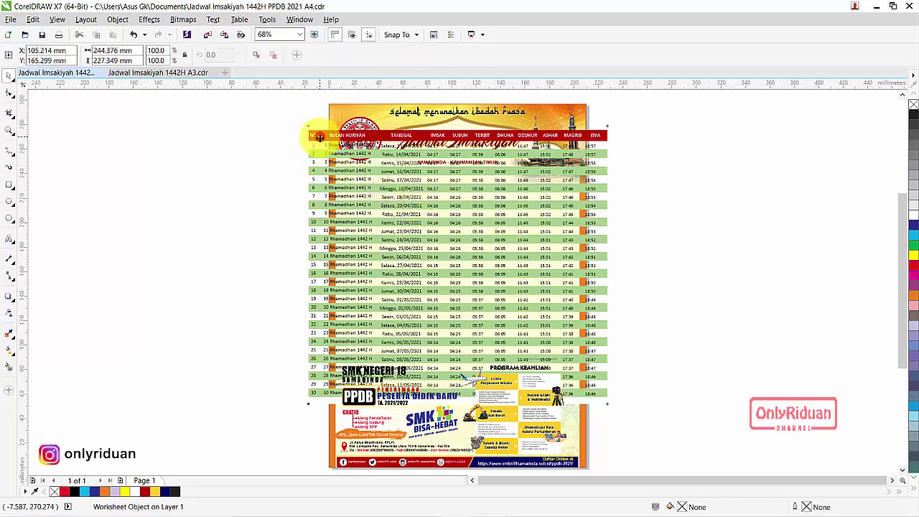
click(649, 334)
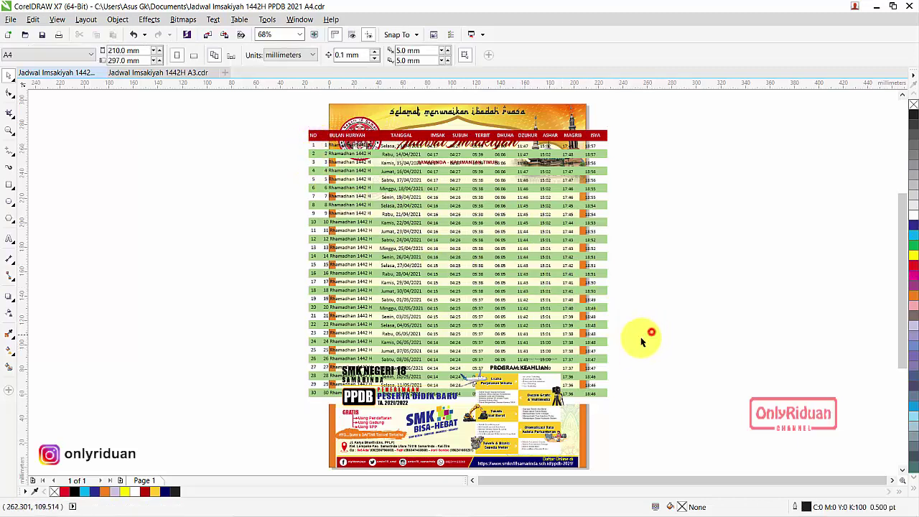
click(600, 291)
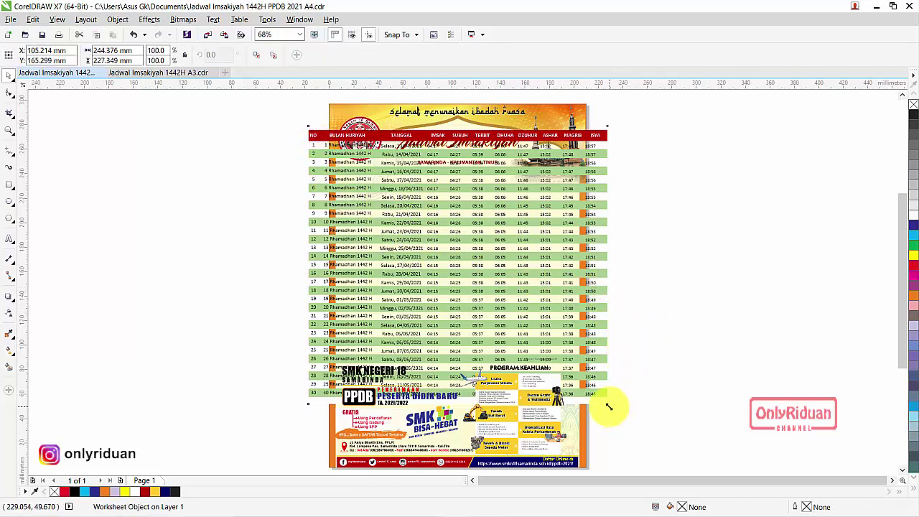
drag(609, 406, 559, 369)
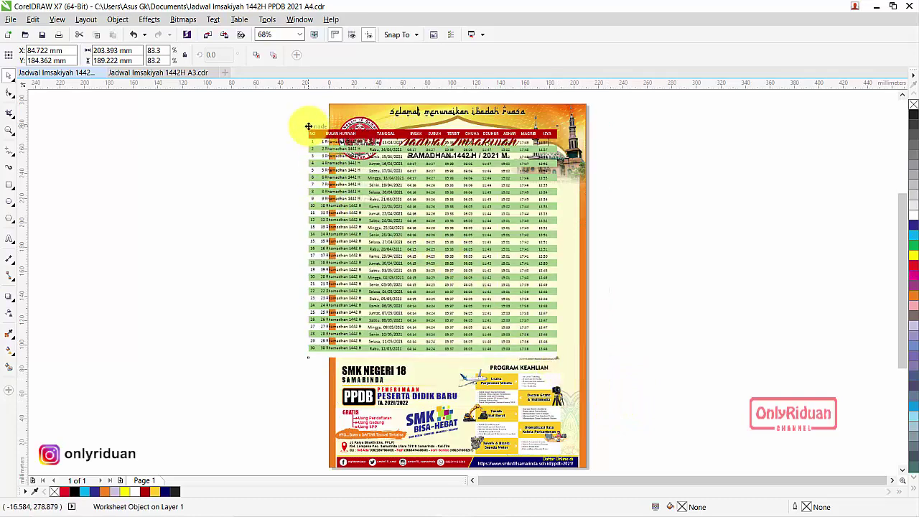
drag(307, 128, 346, 170)
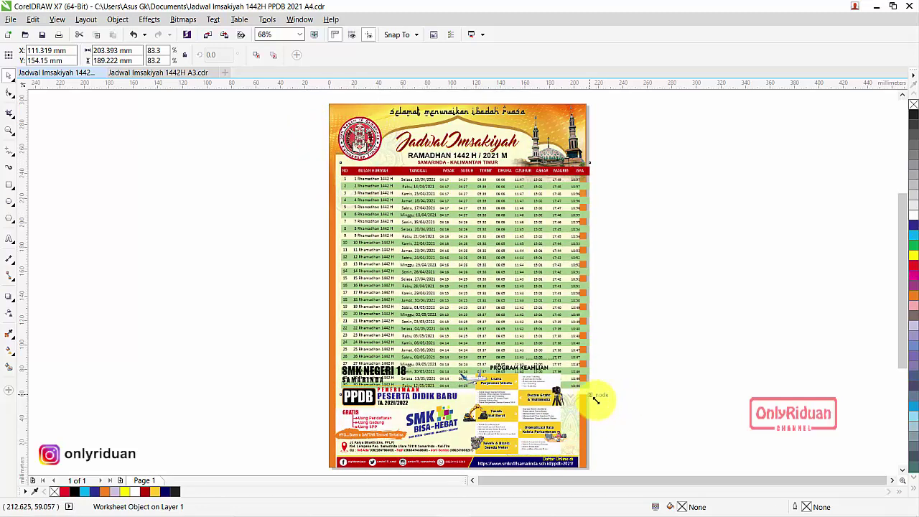
drag(593, 397, 560, 359)
drag(455, 239, 463, 246)
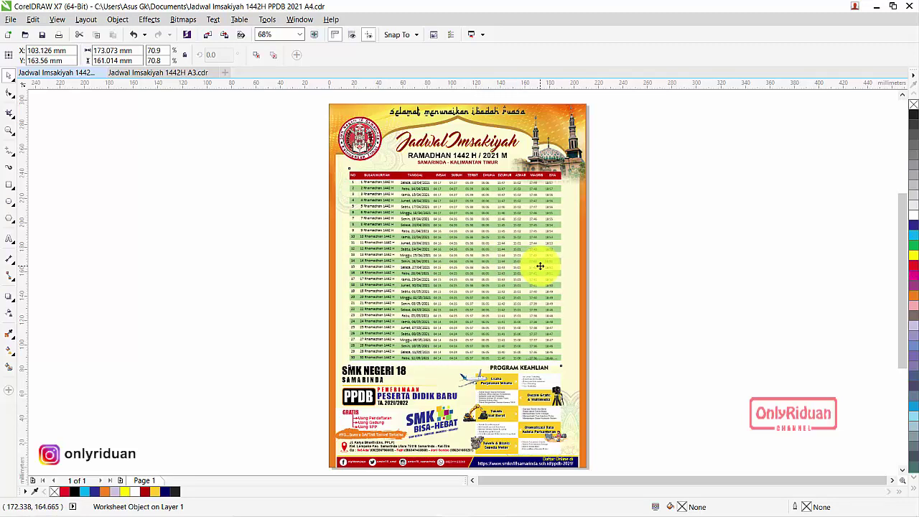
key(Up)
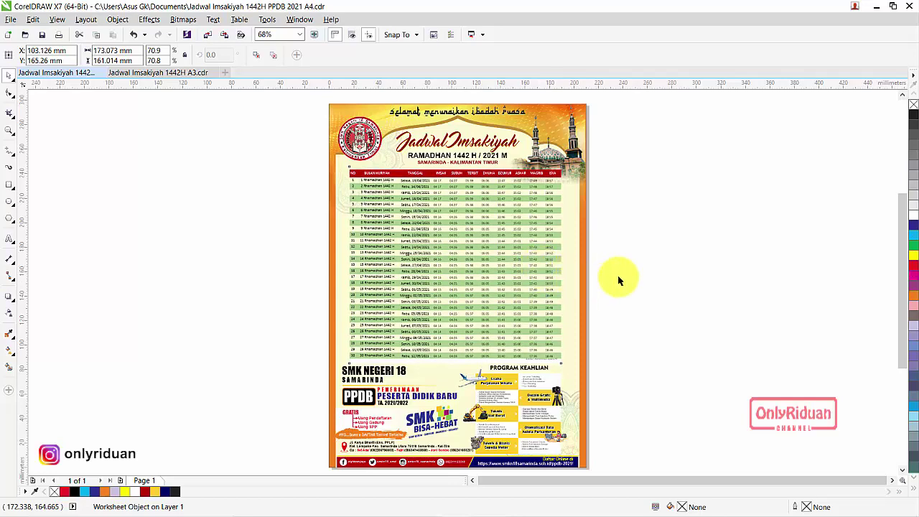
click(666, 258)
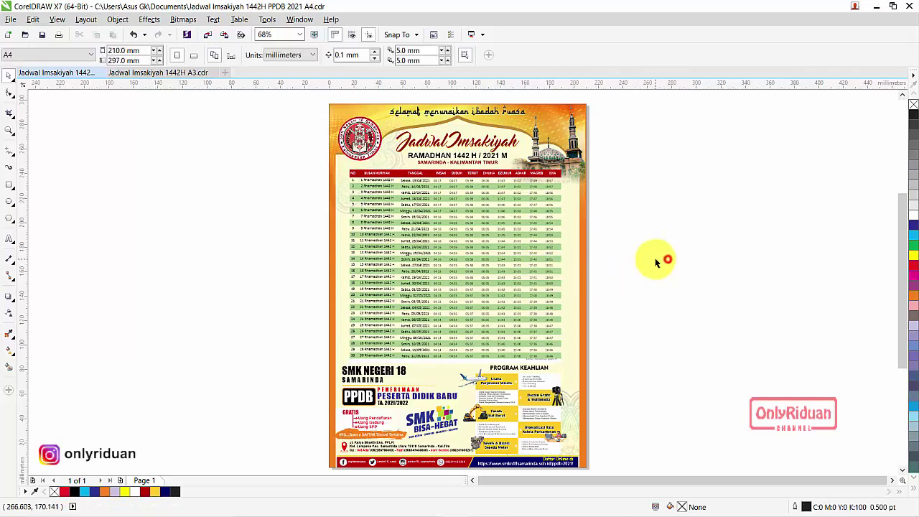
Replace SAMARINDA with YOGYAKARTA in the location line under the RAMADHAN 1442 H / 2021 M heading.
click(9, 131)
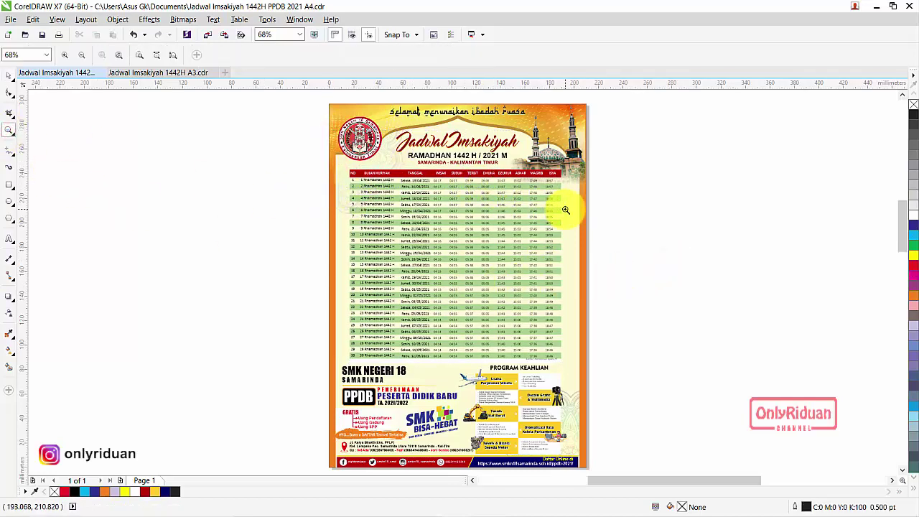
drag(567, 209, 329, 128)
click(16, 239)
click(464, 257)
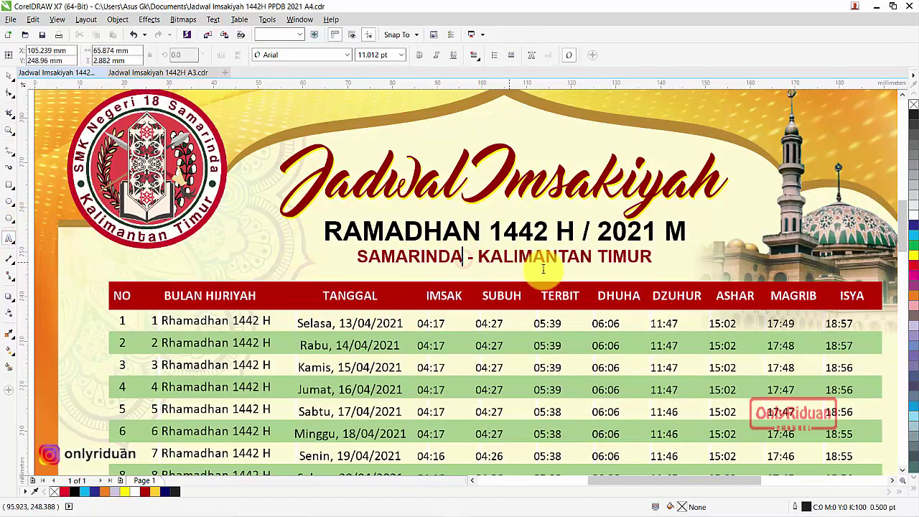
key(BackSpace)
key(BackSpace)
key(BackSpace)
key(BackSpace)
key(BackSpace)
key(BackSpace)
key(BackSpace)
key(BackSpace)
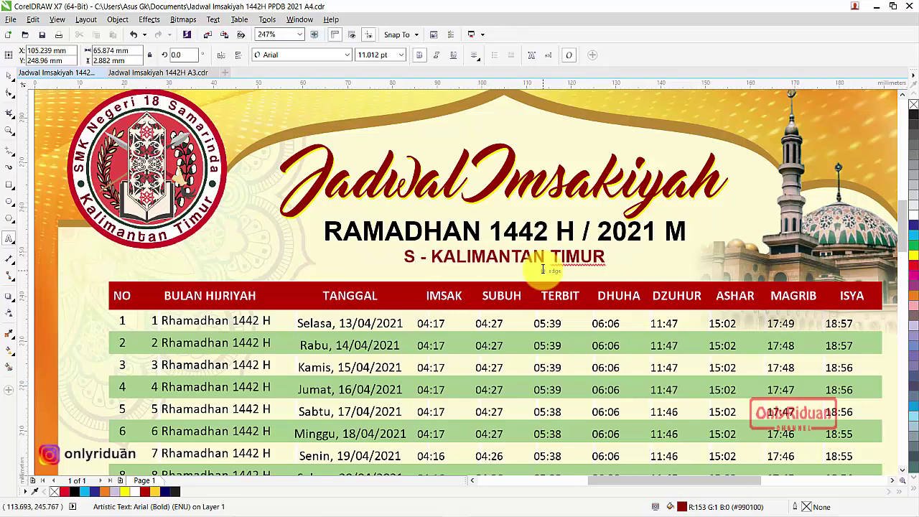
key(BackSpace)
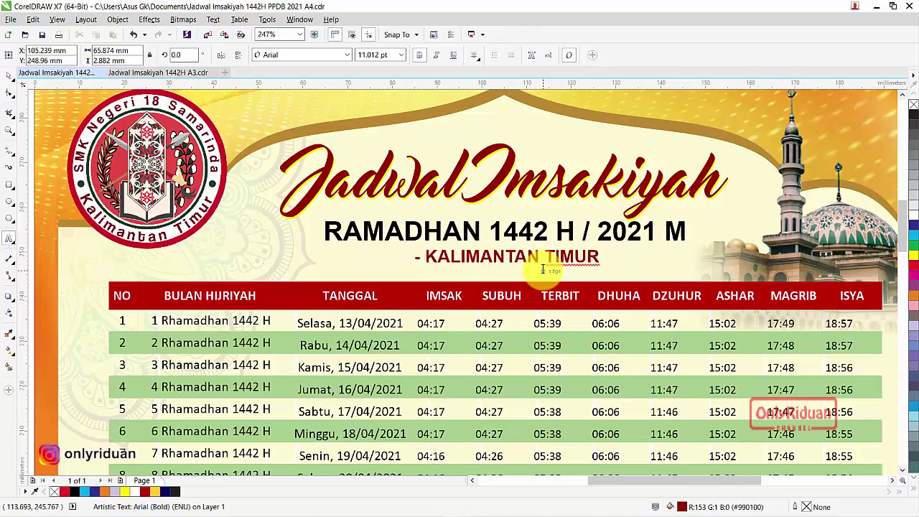
text(YOGYAK)
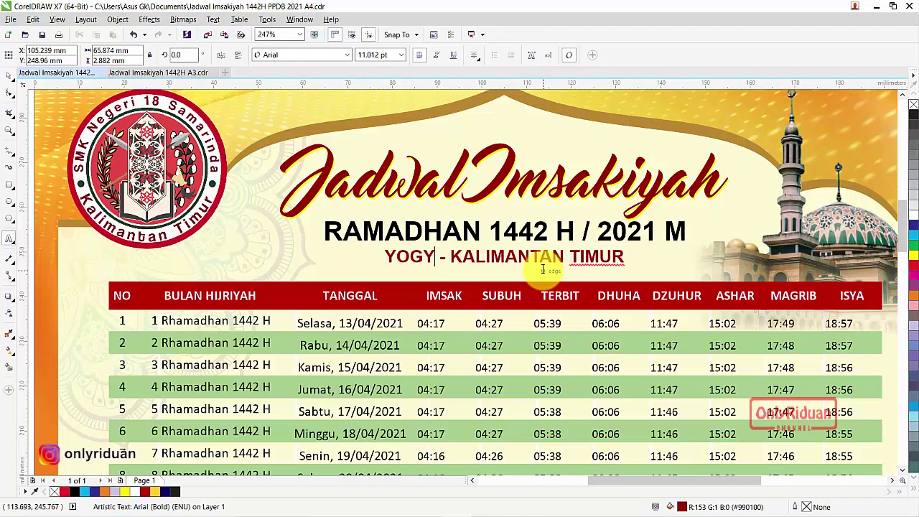
text(ARTA)
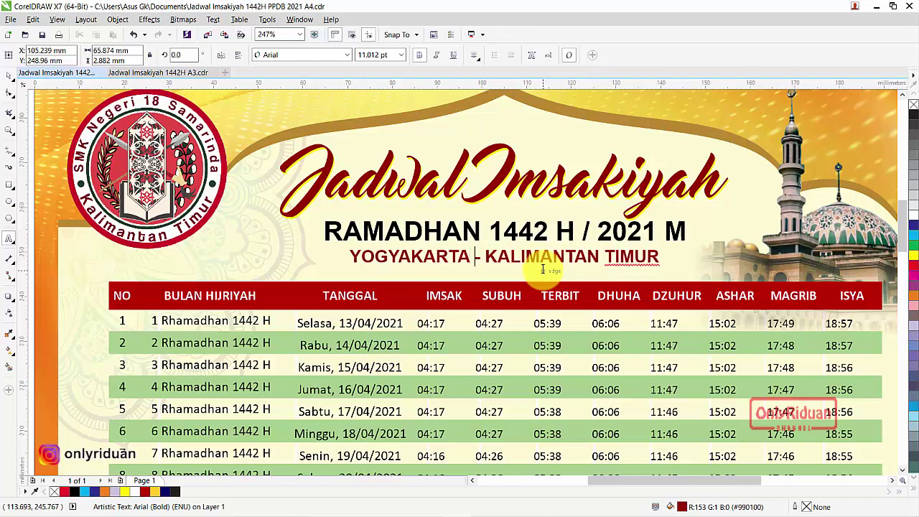
Replace "- KALIMANTAN TIMUR" with "DAN SEKITARNYA" so the location line reads YOGYAKARTA DAN SEKITARNYA.
key(Delete)
key(Delete)
key(Delete)
key(Delete)
key(Delete)
key(Delete)
key(Delete)
key(Delete)
key(Delete)
key(Delete)
key(Delete)
key(Delete)
key(Delete)
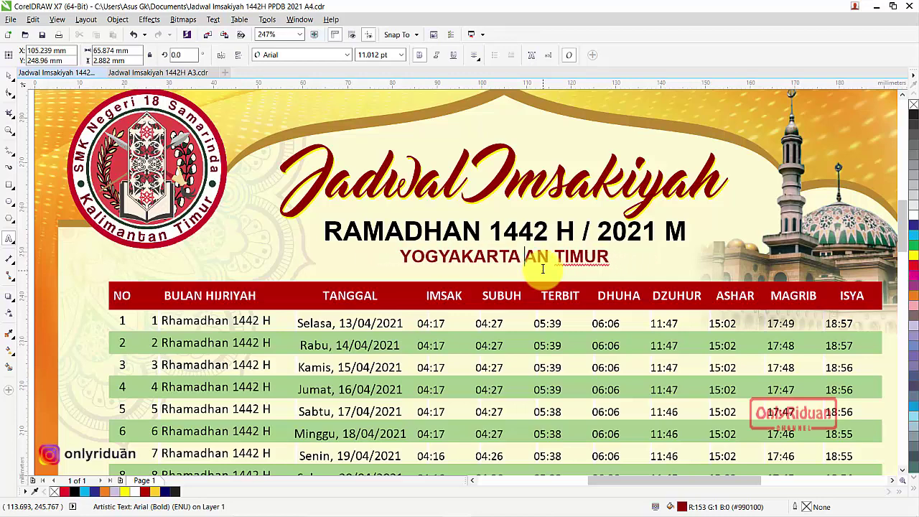
key(Delete)
key(Delete)
key(Delete)
key(Delete)
key(Delete)
text(DAN SEKI)
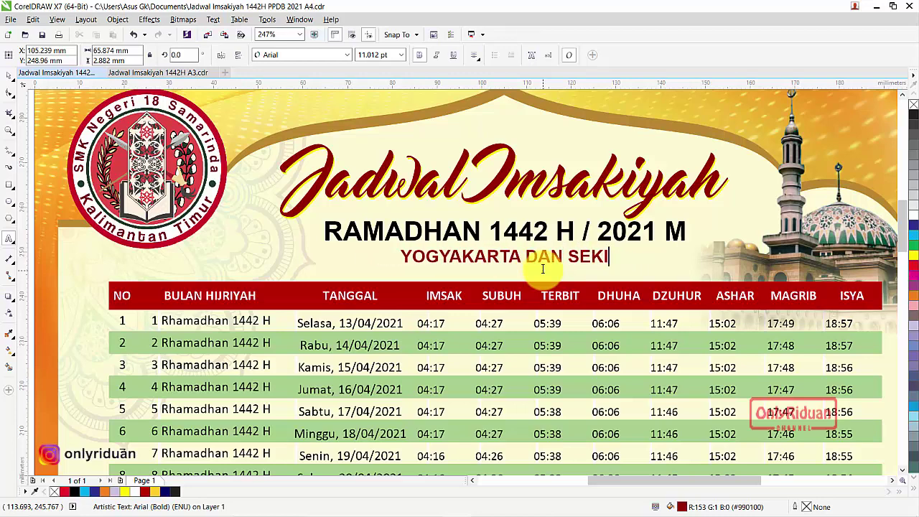
text(TAR)
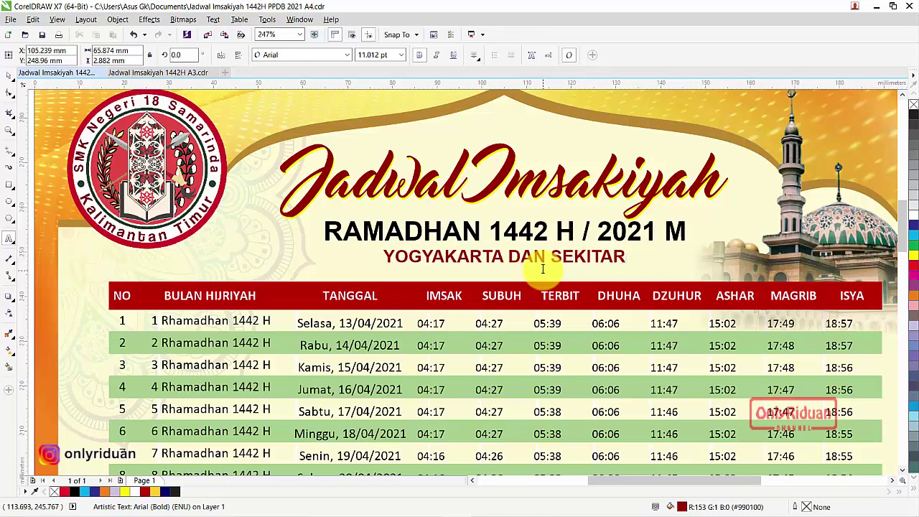
text(NY)
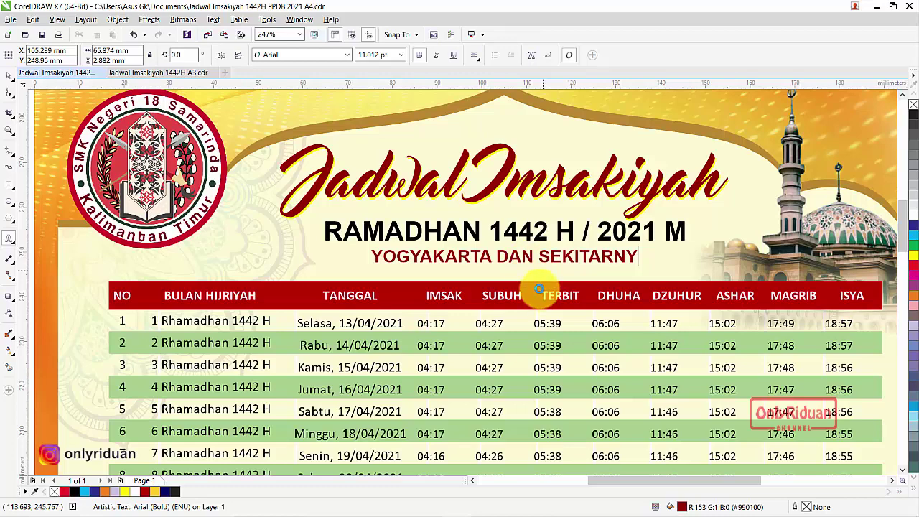
text(AA)
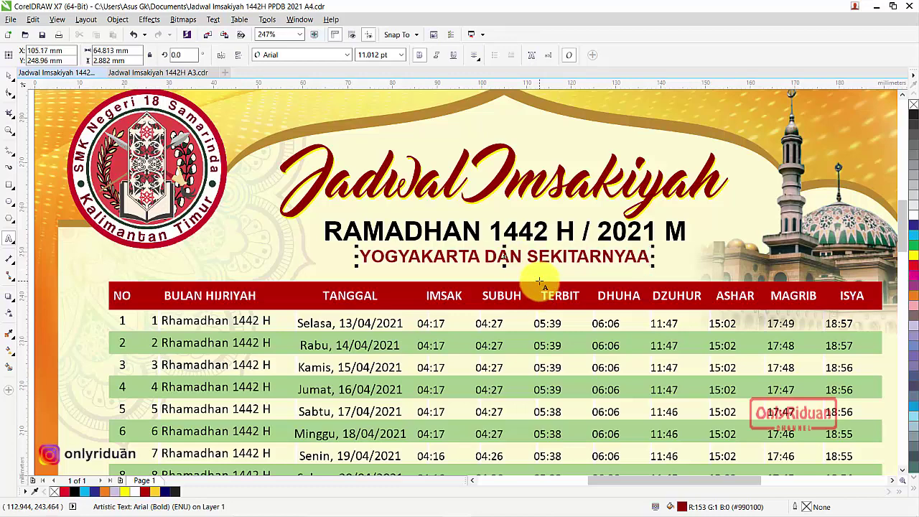
key(BackSpace)
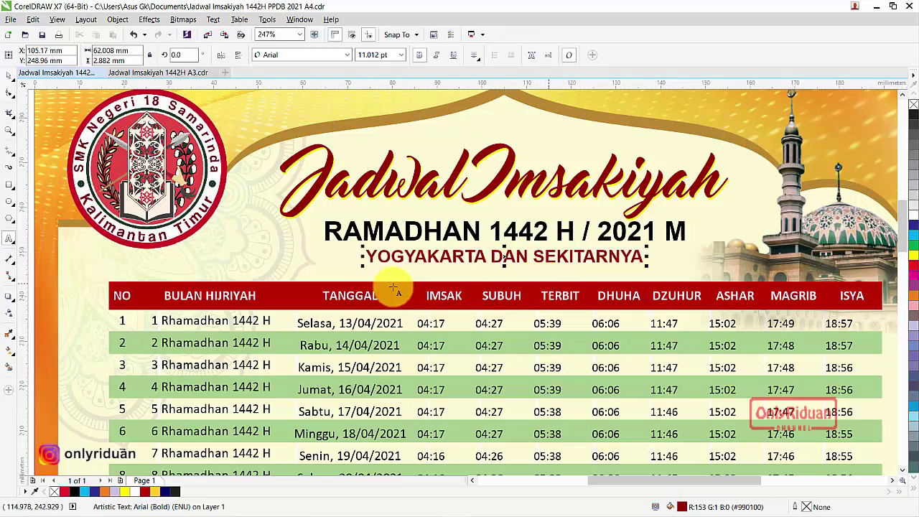
Switch to the Jadwal Imsakiyah 1442H A3 document and reposition the family photo beside the lower part of the poster.
click(9, 130)
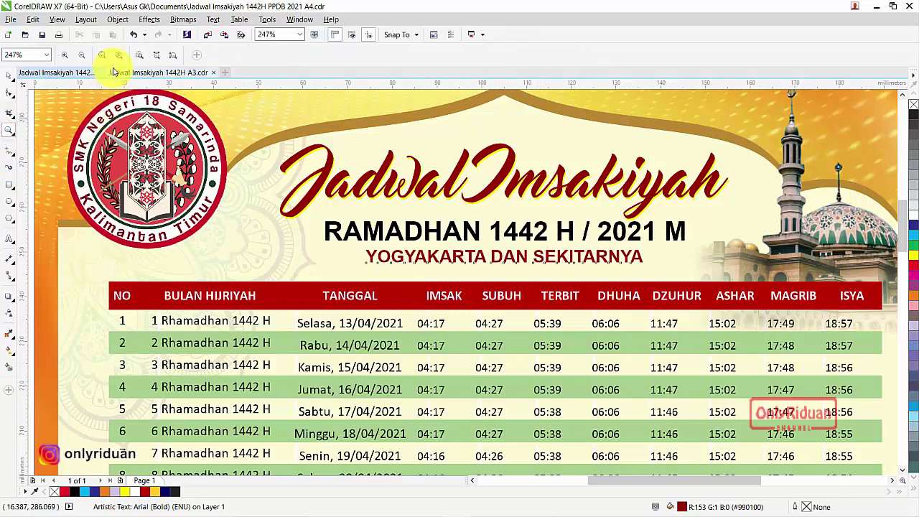
click(139, 56)
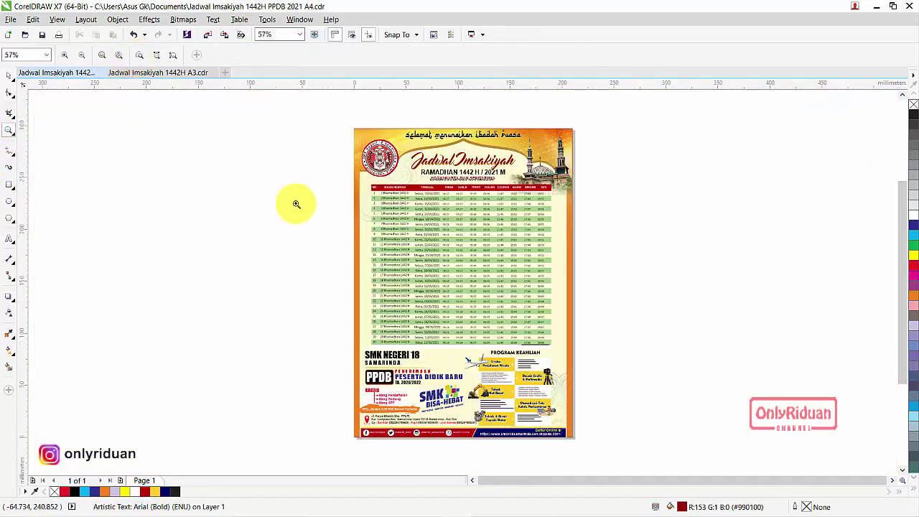
drag(331, 166, 579, 368)
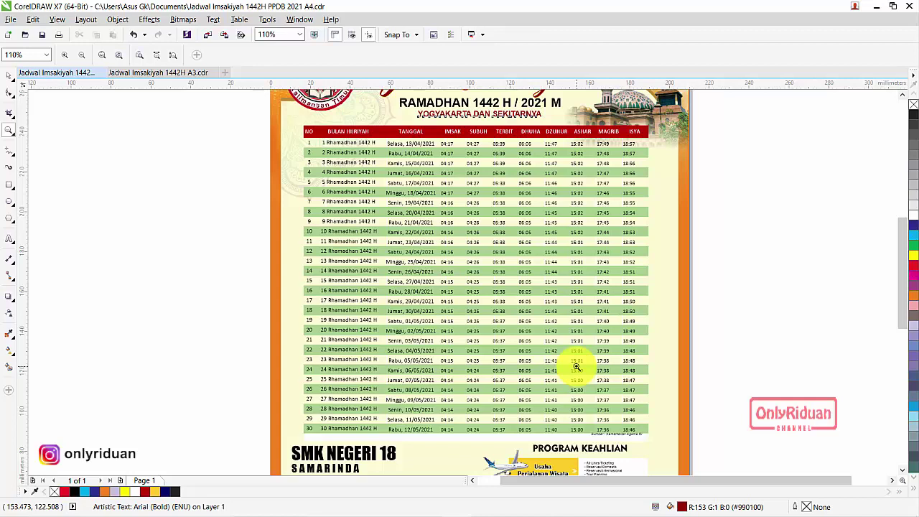
key(space)
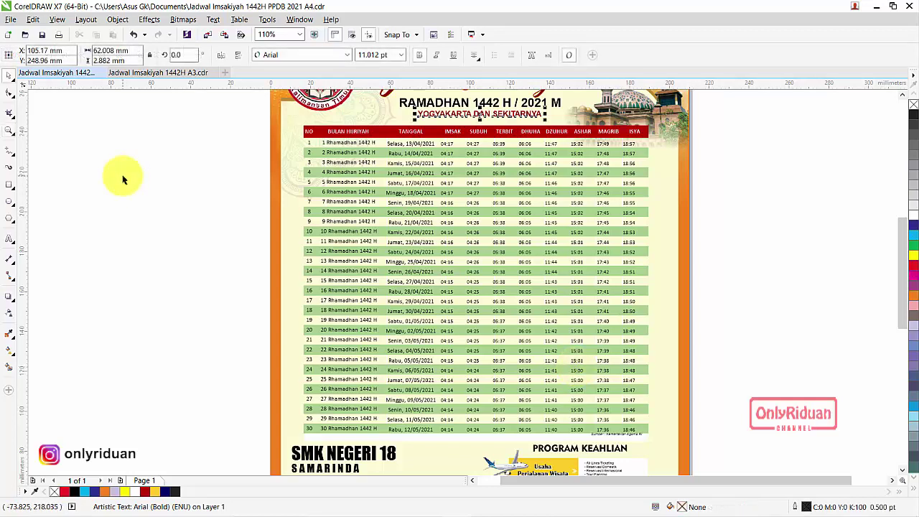
click(142, 75)
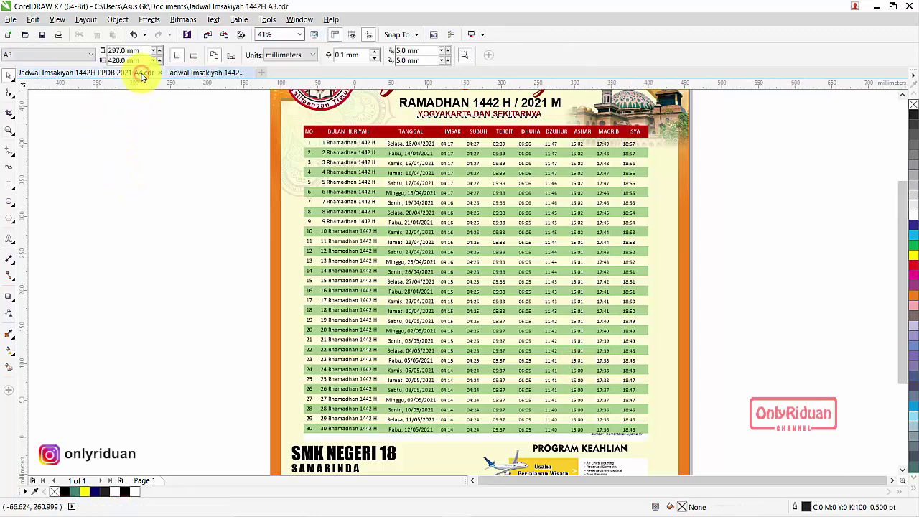
click(683, 369)
drag(683, 370, 663, 396)
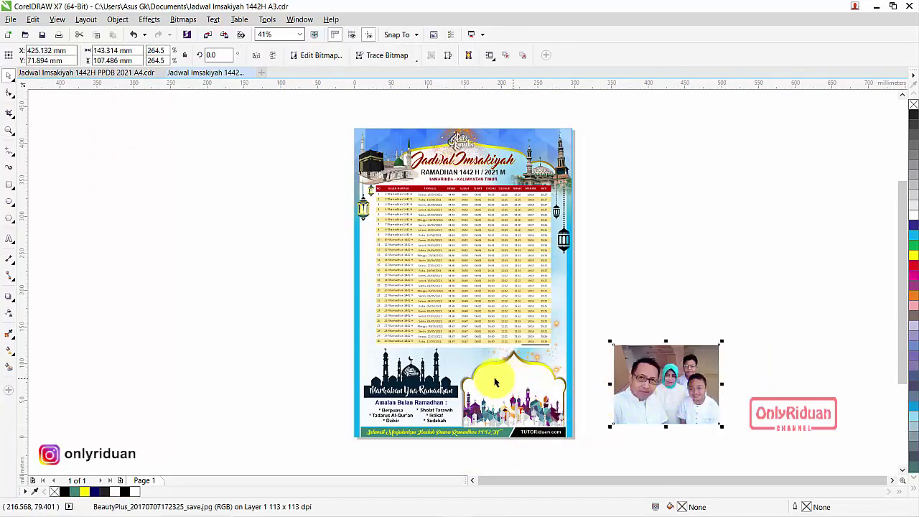
Move the family photo closer to the empty arched frame on the A3 poster.
click(7, 133)
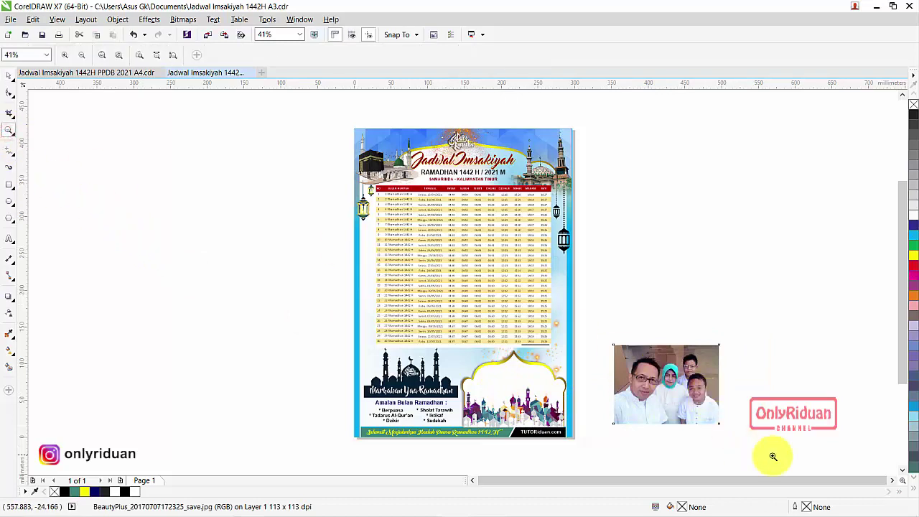
click(323, 312)
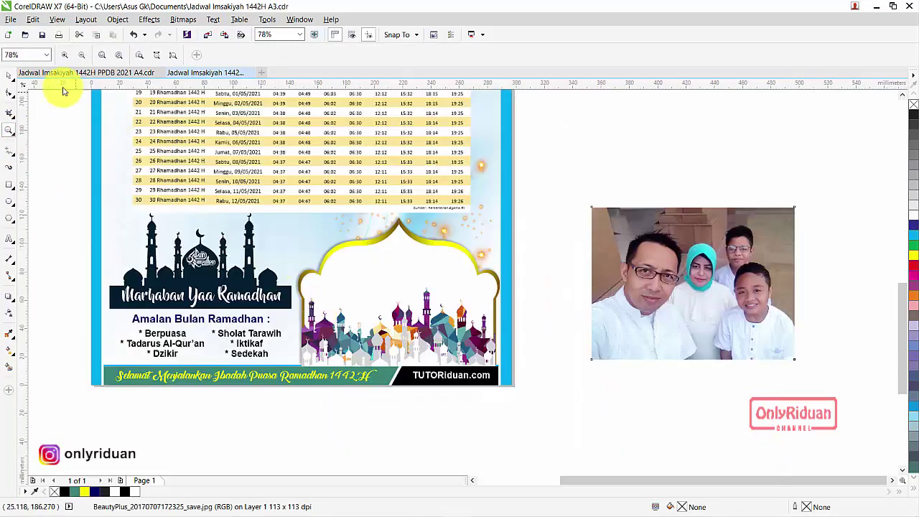
click(9, 75)
click(575, 414)
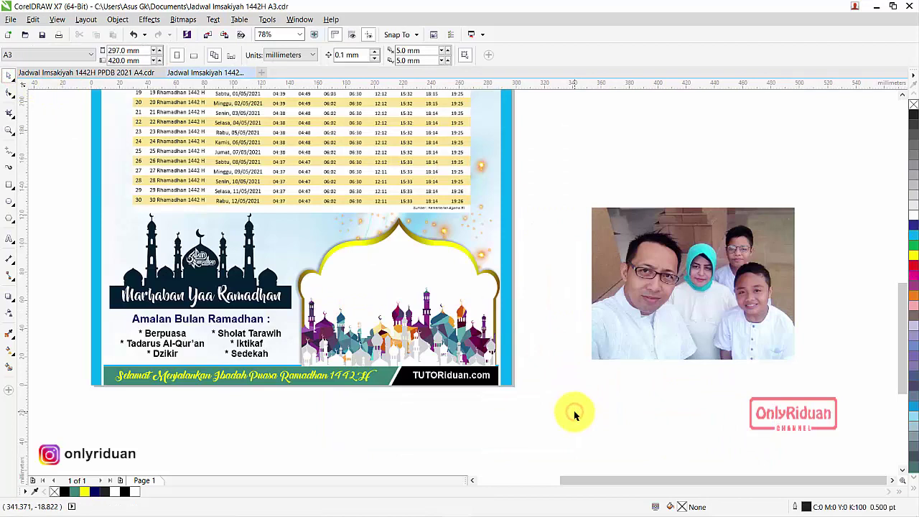
click(12, 20)
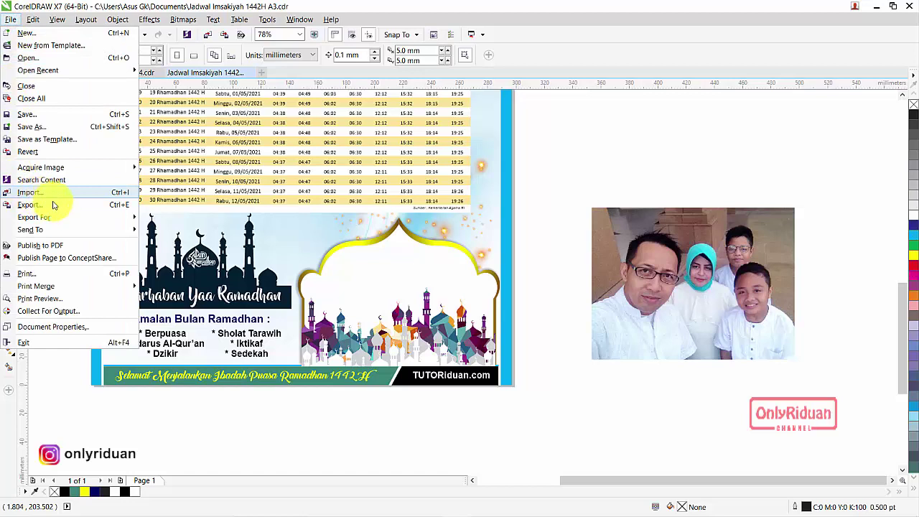
click(538, 414)
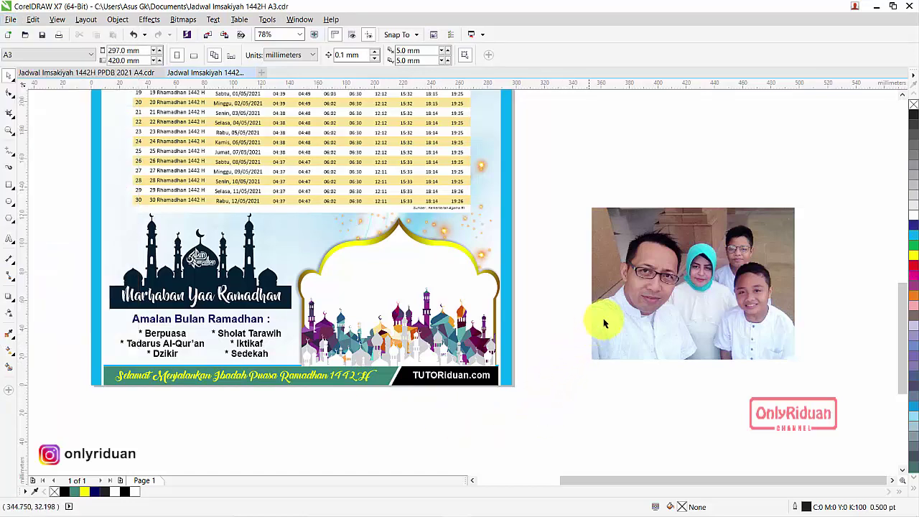
click(637, 273)
drag(674, 255, 609, 258)
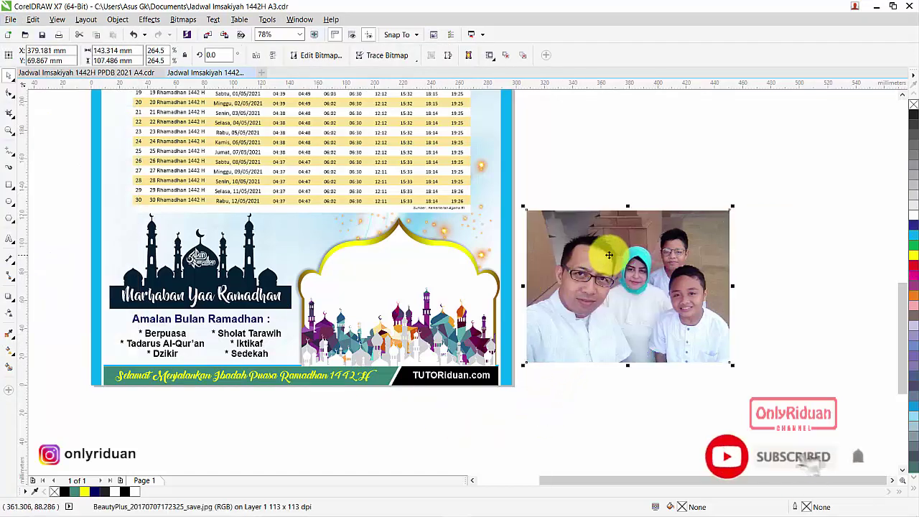
PowerClip the family photo inside the yellow-edged arched frame and deselect it.
right_click(624, 237)
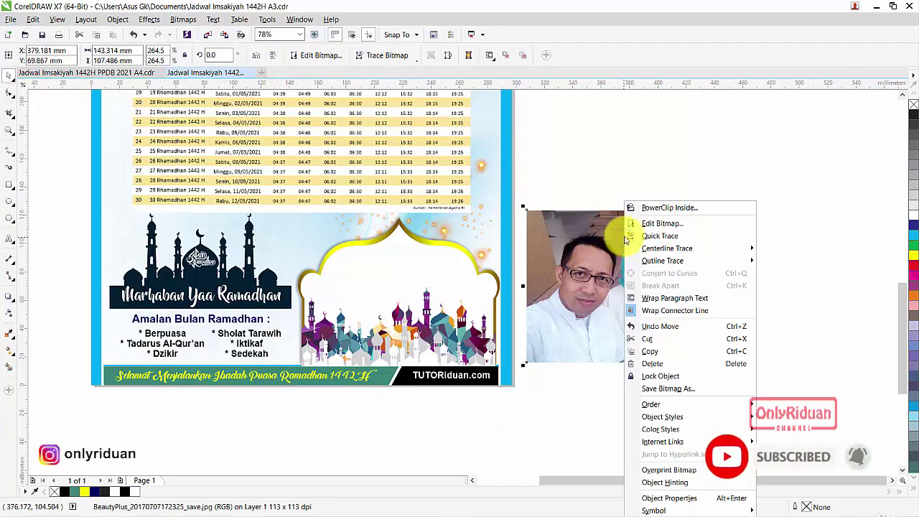
click(644, 207)
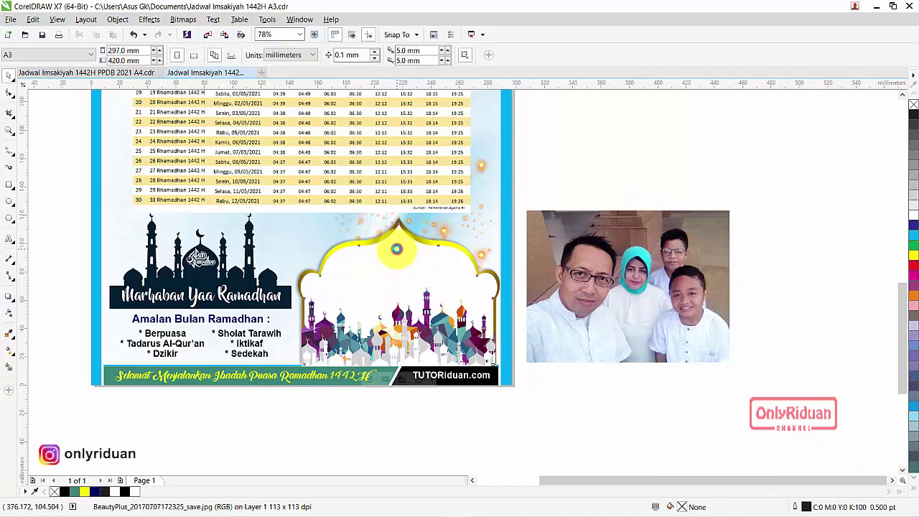
click(397, 249)
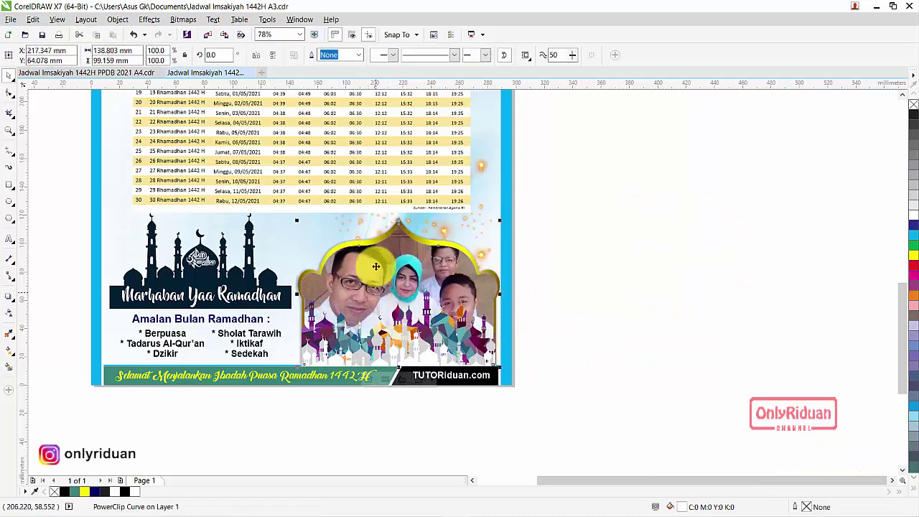
click(560, 269)
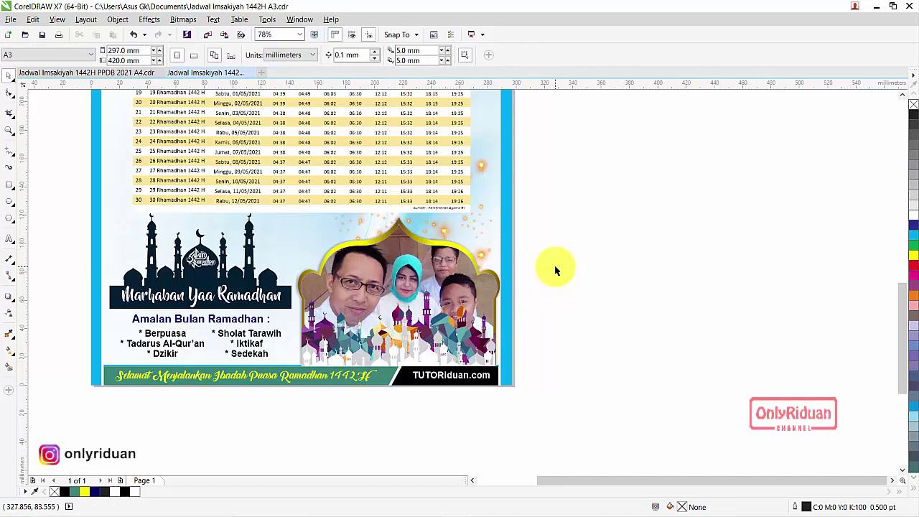
Open the A3 poster's embedded schedule worksheet for editing in Excel.
click(10, 130)
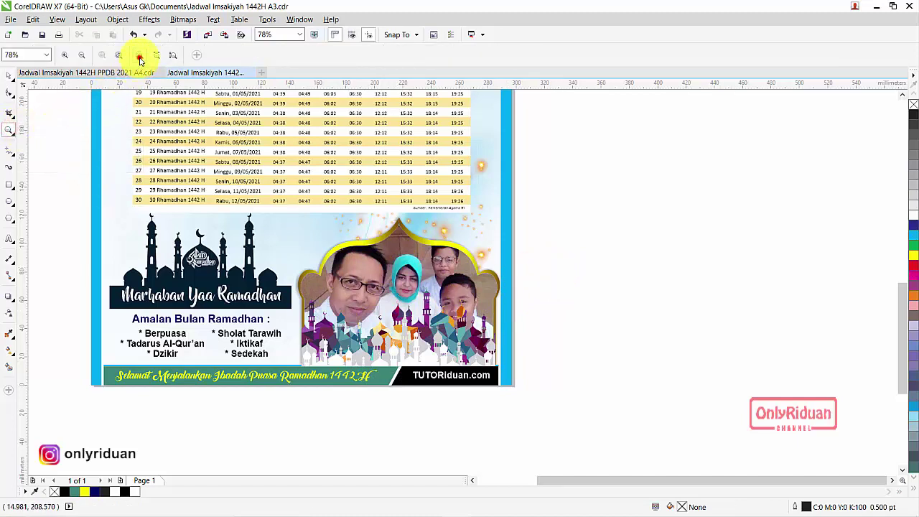
click(140, 60)
drag(357, 176, 575, 363)
double_click(9, 74)
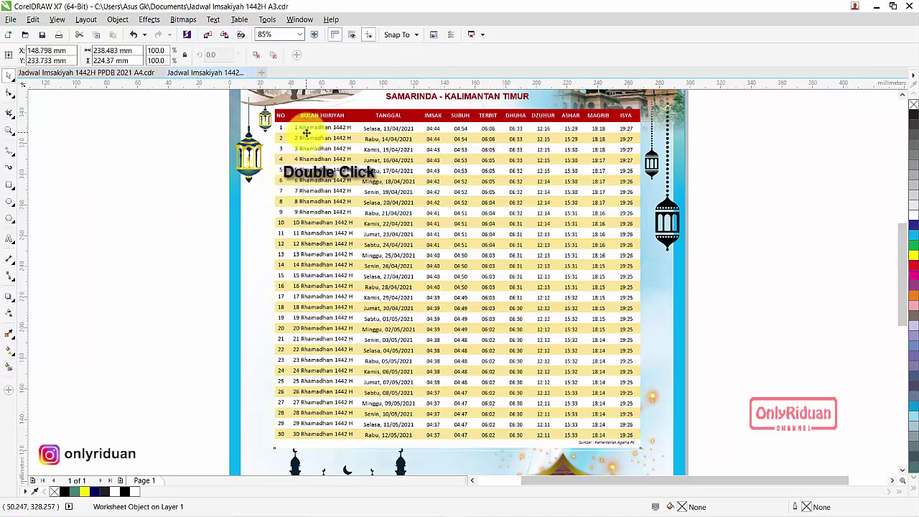
click(185, 160)
click(320, 134)
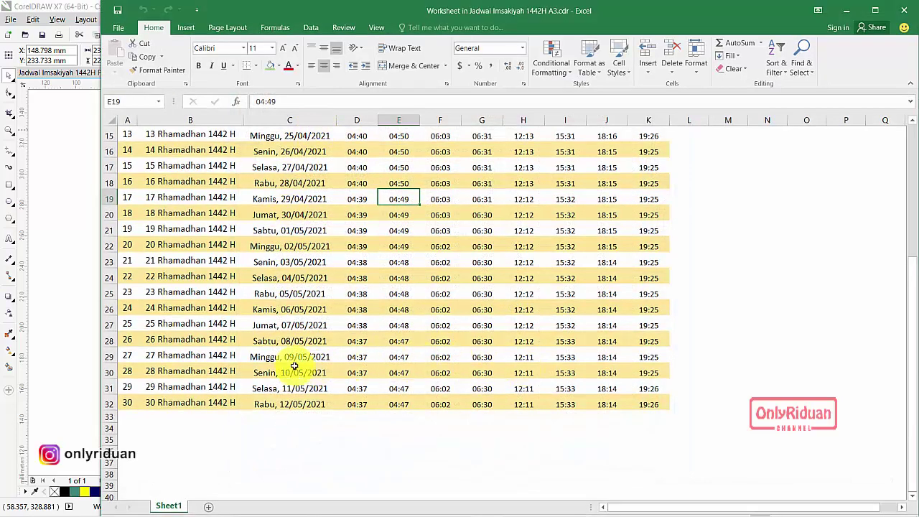
Look through the embedded schedule and switch to the JADWAL IMSAKIYAH WILAYAH D.I. YOGYAKARTA-KOTA YOGYAKARTA workbook.
scroll(393, 370, up, 5)
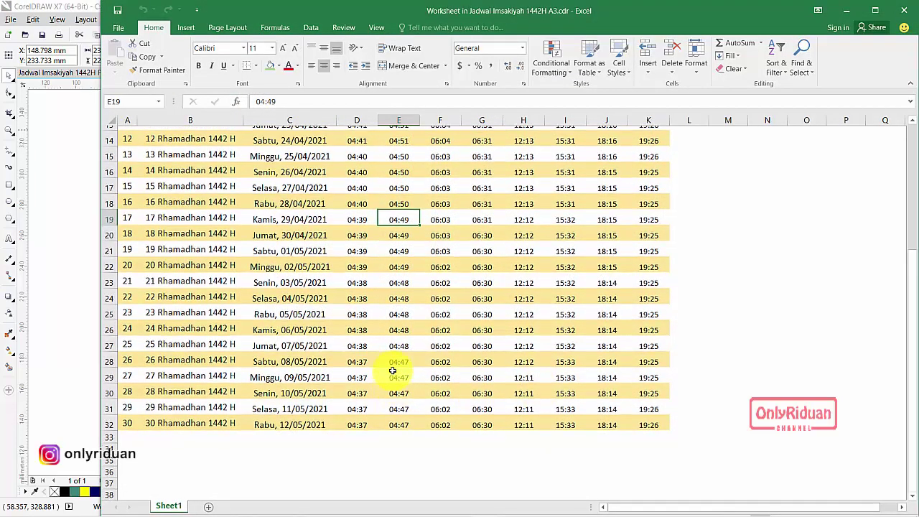
scroll(392, 370, down, 1)
scroll(392, 370, up, 2)
scroll(392, 370, down, 1)
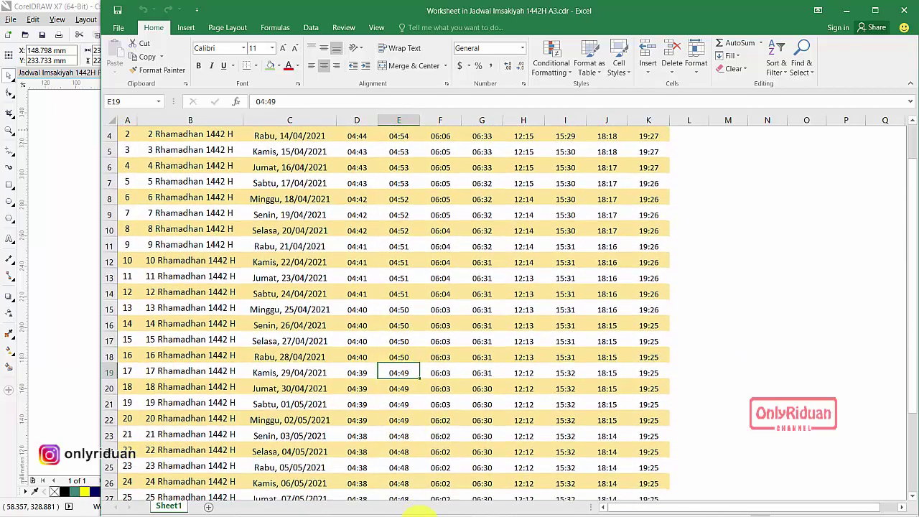
mouse_move(488, 508)
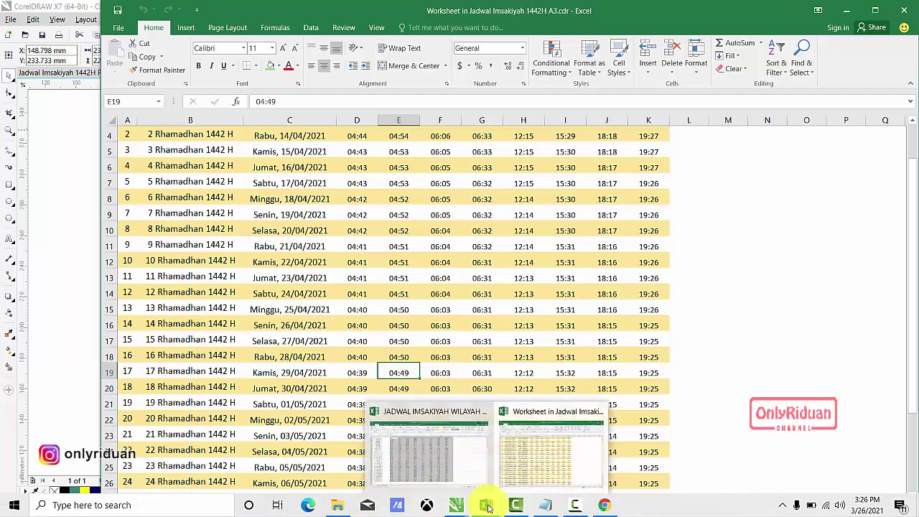
click(454, 460)
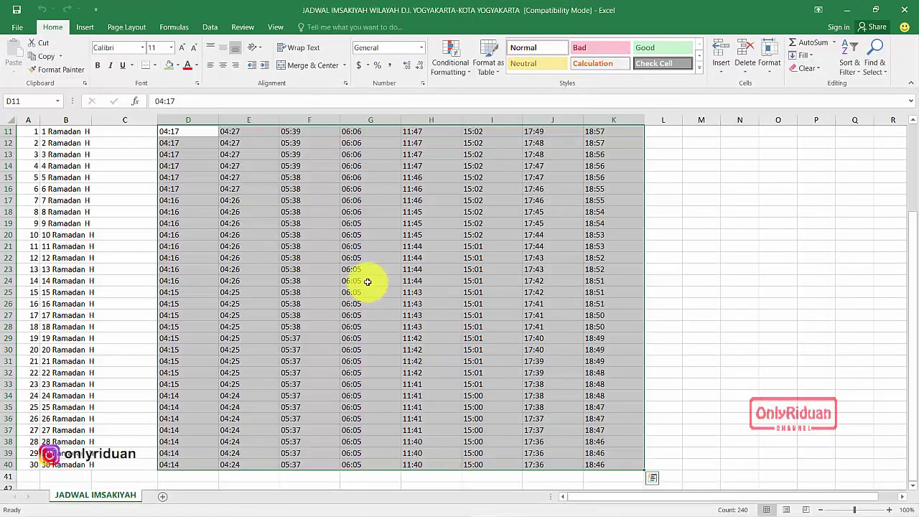
Copy the Yogyakarta prayer times in D11:K40 and switch back to the A3 poster's embedded worksheet.
right_click(242, 167)
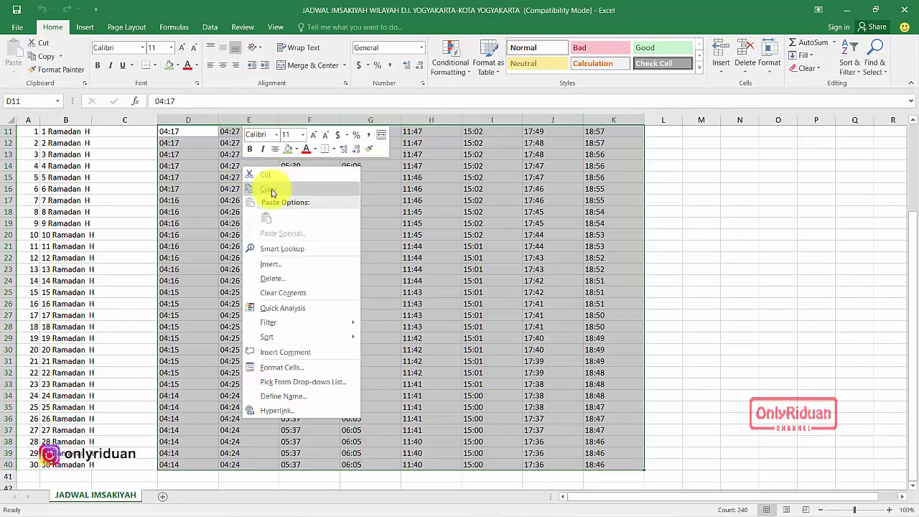
click(268, 189)
click(849, 8)
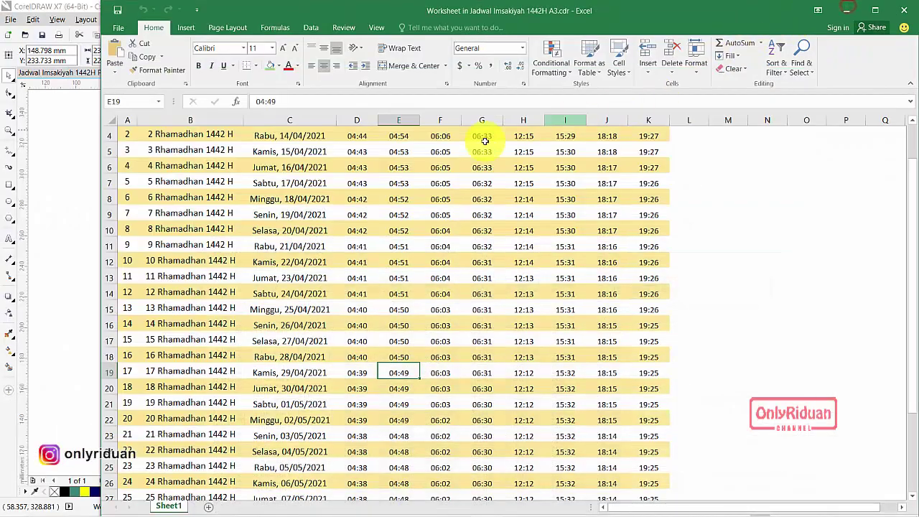
Paste the copied Yogyakarta times over the existing IMSAK to ISYA times in D3:K32 of the embedded worksheet.
scroll(402, 194, up, 3)
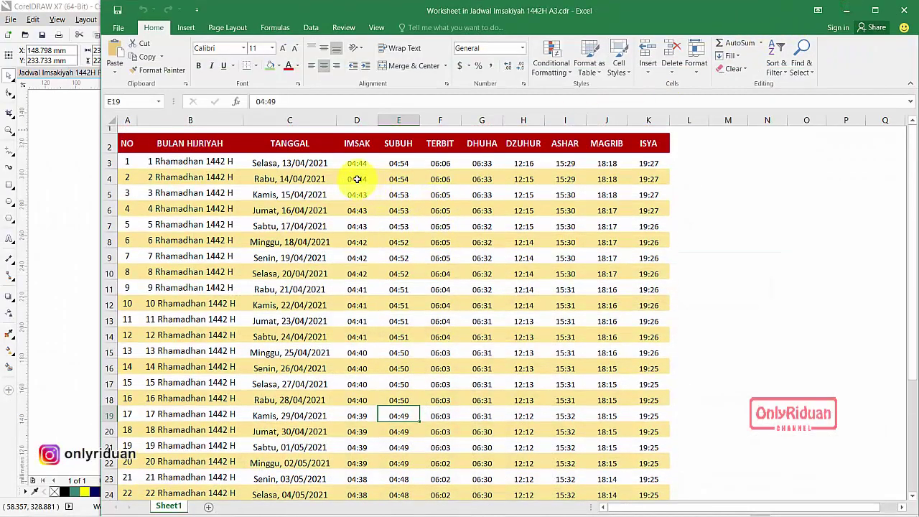
drag(359, 160, 651, 463)
right_click(451, 244)
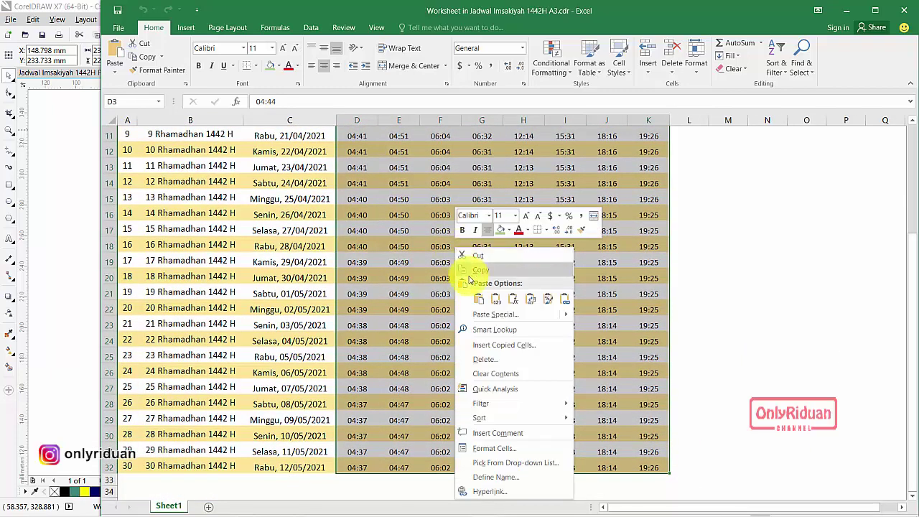
click(478, 300)
click(714, 243)
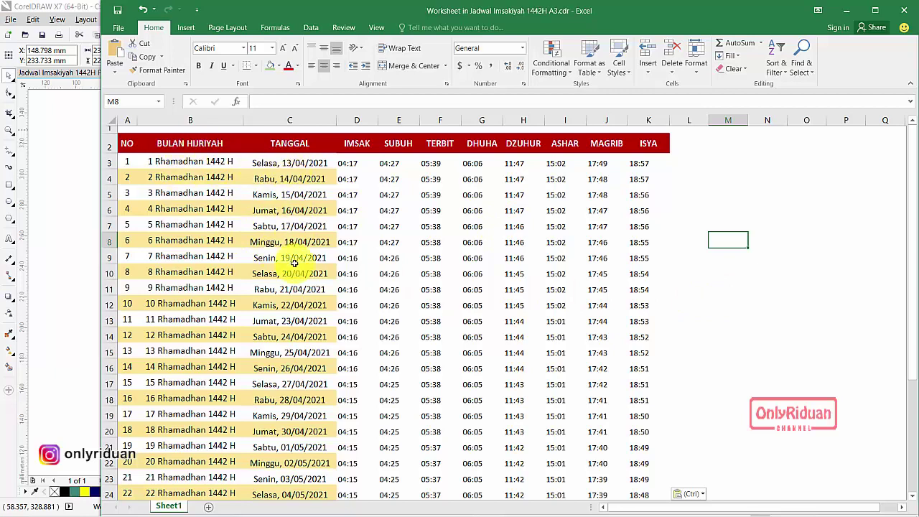
click(291, 161)
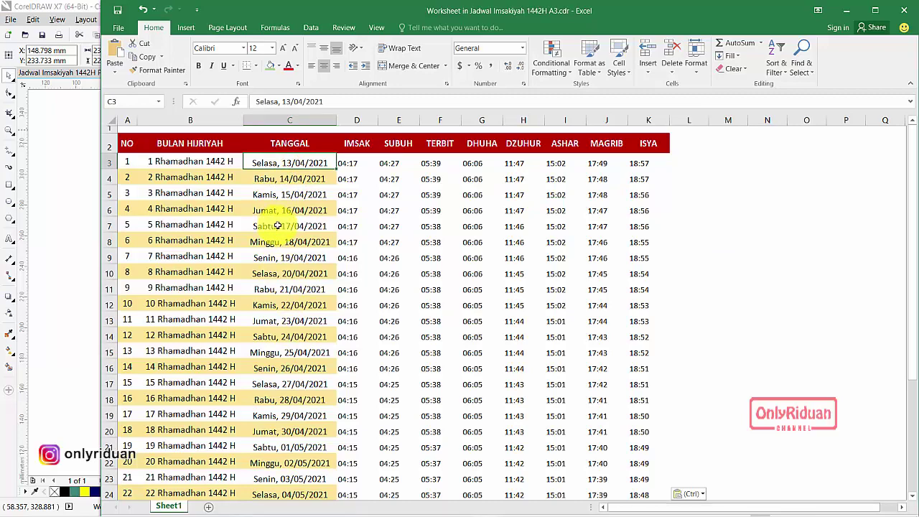
scroll(277, 225, down, 4)
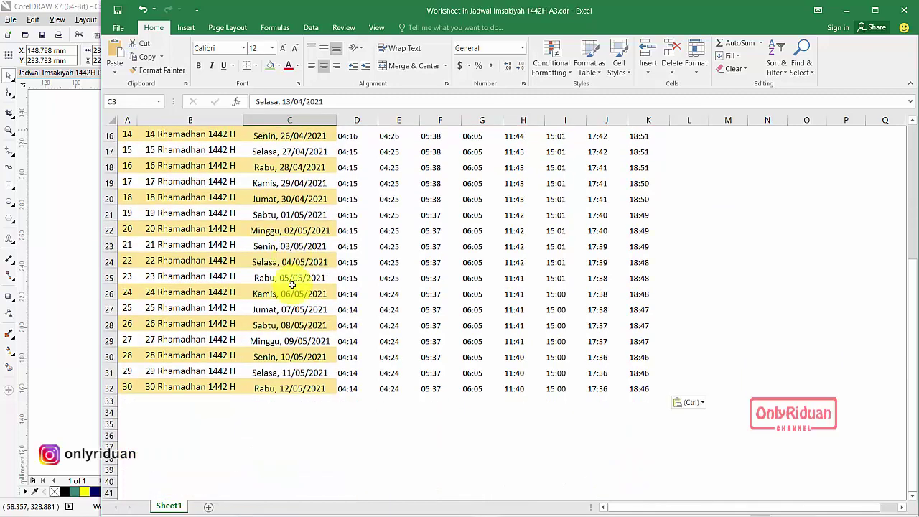
scroll(359, 350, up, 5)
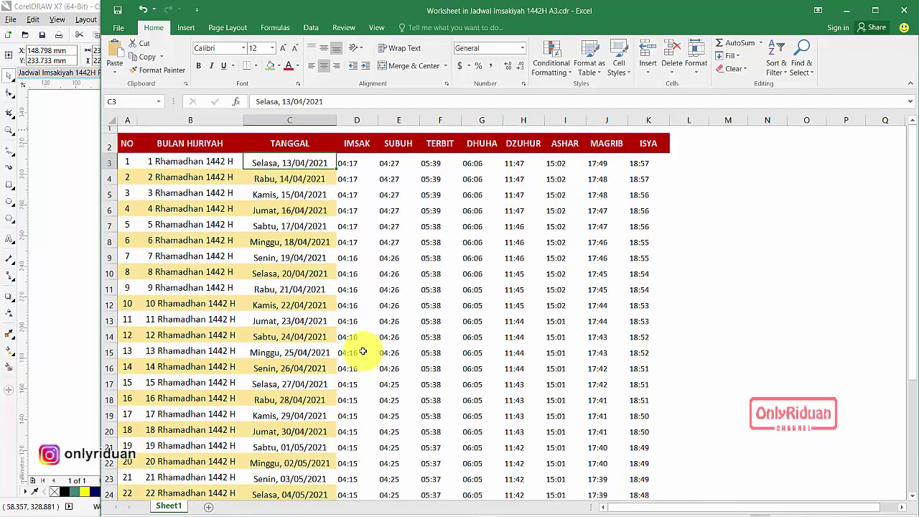
click(389, 262)
Fill the even-numbered schedule rows for Ramadan days 2 to 12 with light green across columns A to K.
drag(127, 178, 653, 172)
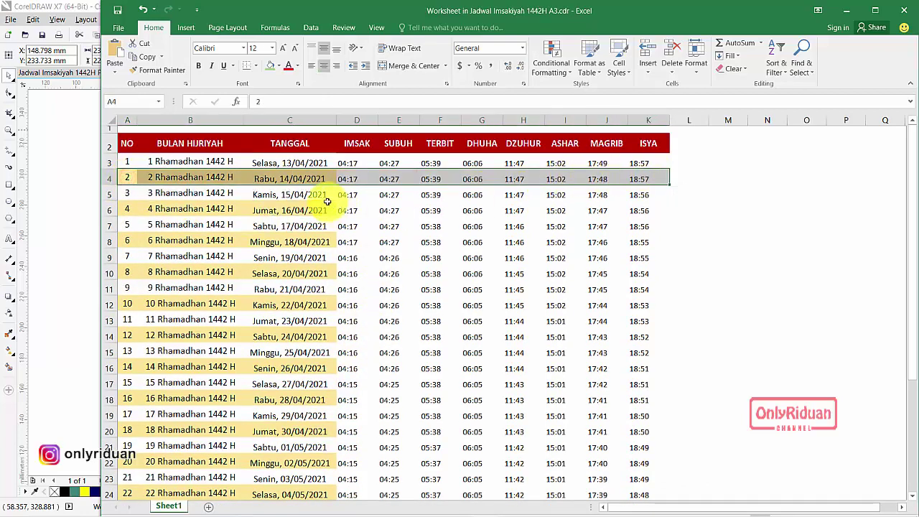
click(270, 67)
click(130, 209)
drag(186, 213, 650, 210)
click(271, 67)
drag(132, 241, 656, 242)
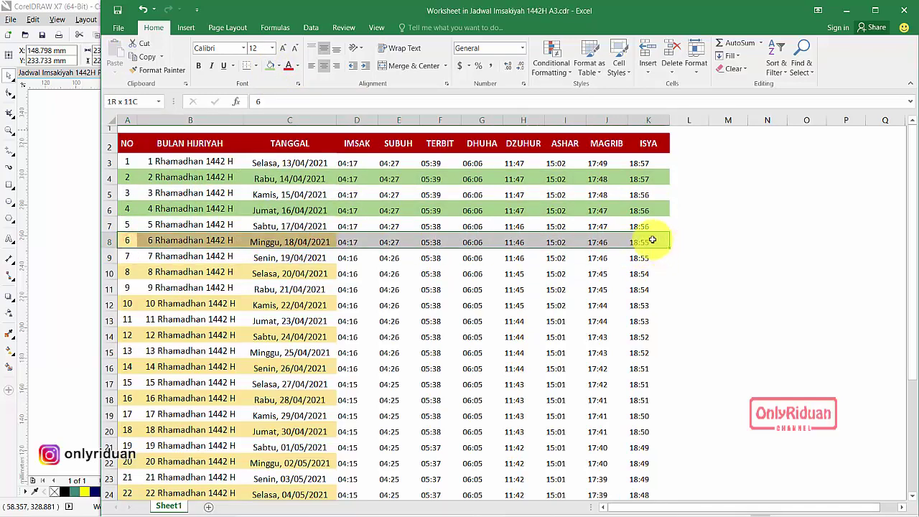
click(270, 67)
drag(132, 272, 646, 270)
click(270, 67)
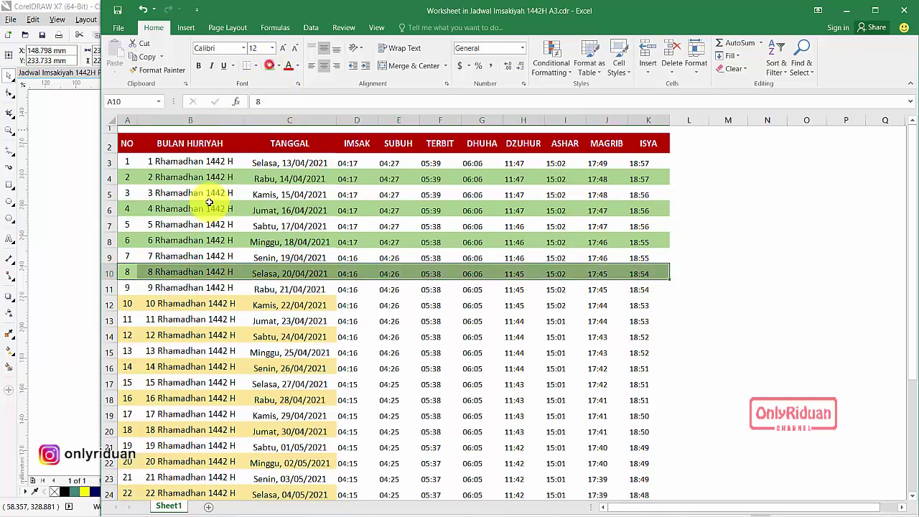
drag(127, 303, 650, 304)
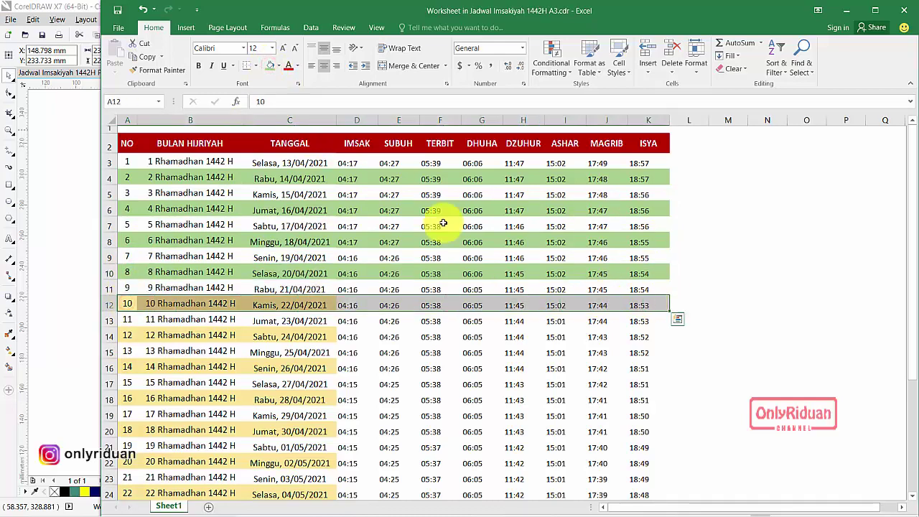
click(271, 67)
drag(127, 335, 647, 336)
click(272, 66)
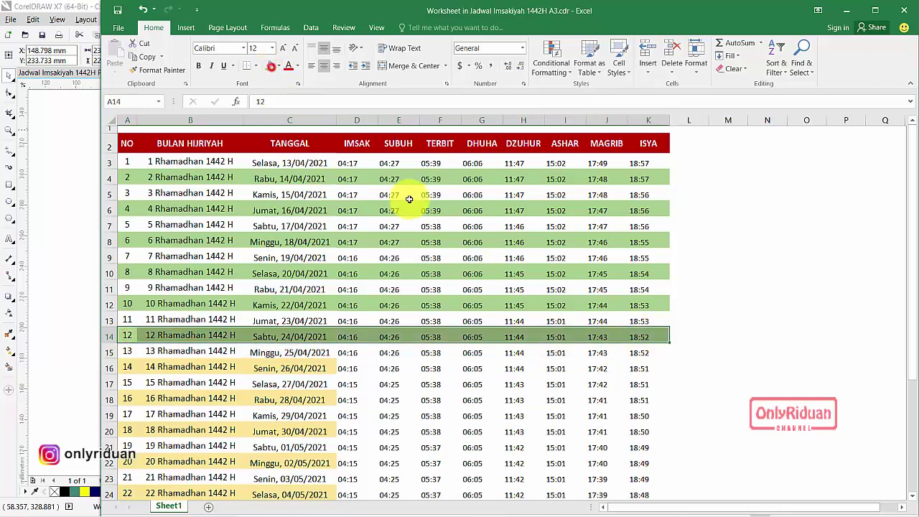
Fill the remaining even-numbered schedule rows, days 14 to 30, with the same light green across columns A to K.
scroll(475, 237, down, 4)
drag(127, 184, 650, 178)
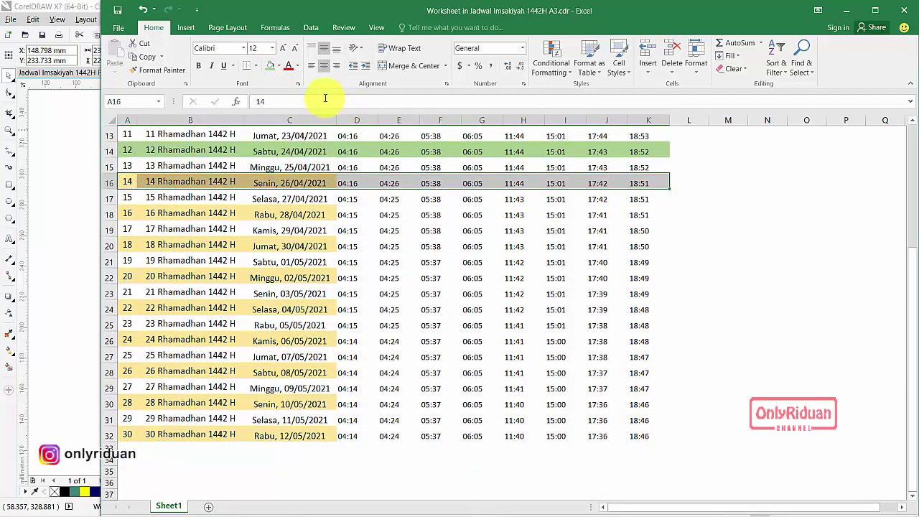
click(270, 66)
drag(131, 214, 647, 209)
click(268, 69)
drag(130, 245, 647, 241)
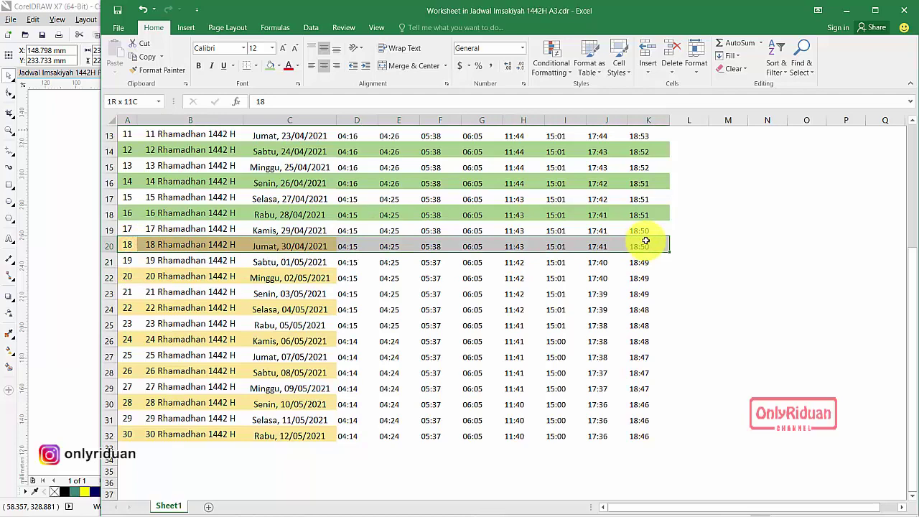
click(270, 66)
drag(129, 436, 640, 436)
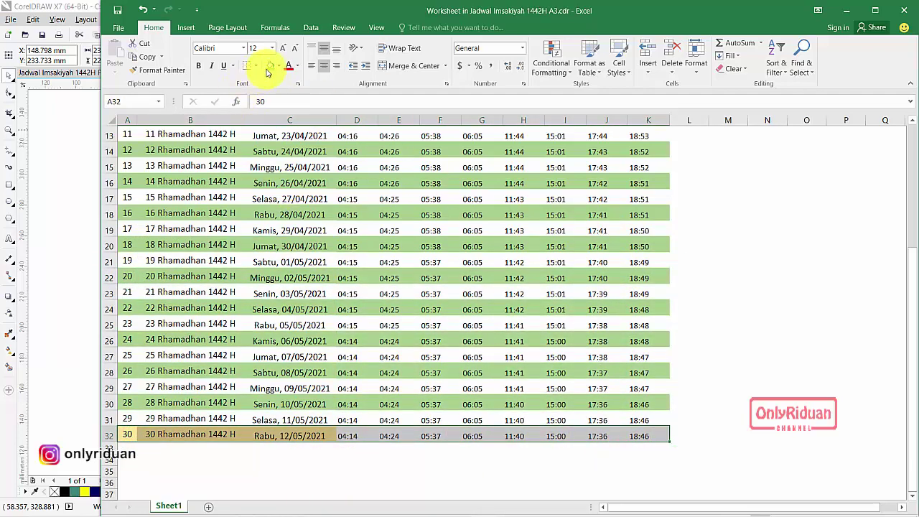
click(270, 66)
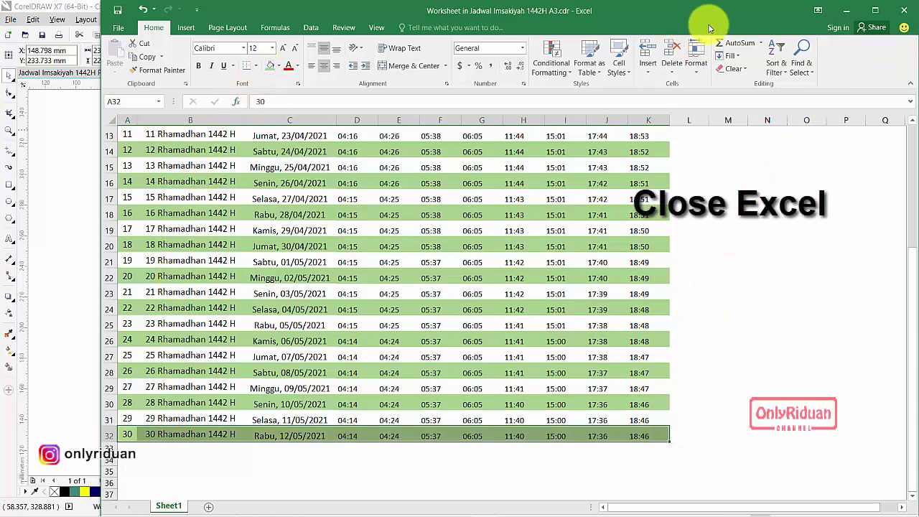
Close the embedded worksheet to update the A3 poster's schedule in CorelDRAW, and bring the whole poster into view.
click(903, 9)
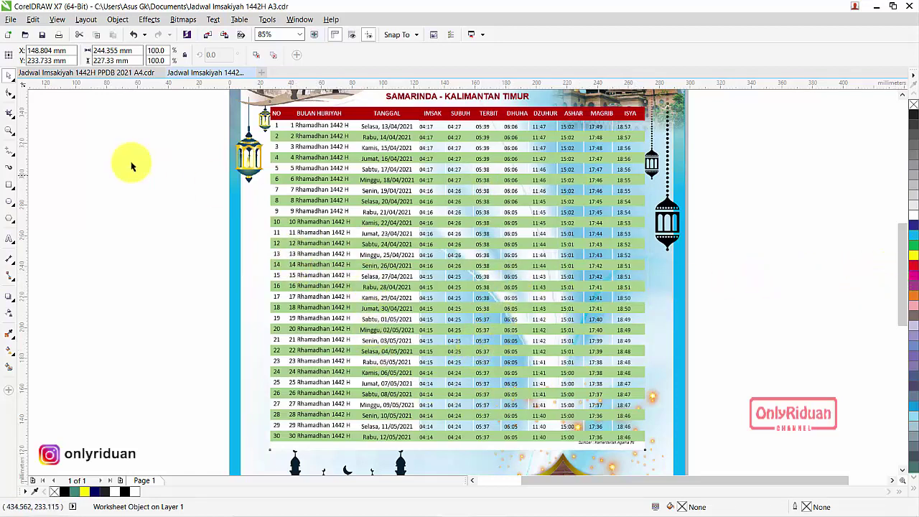
click(9, 130)
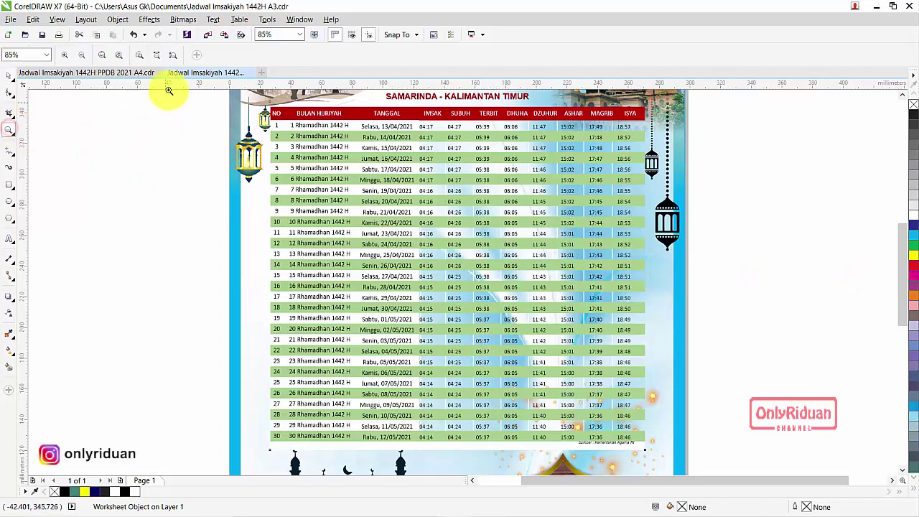
click(139, 57)
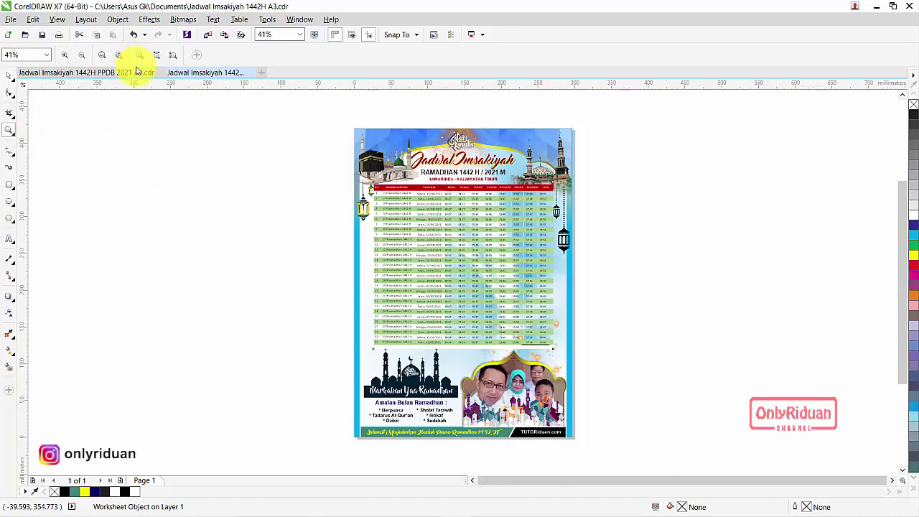